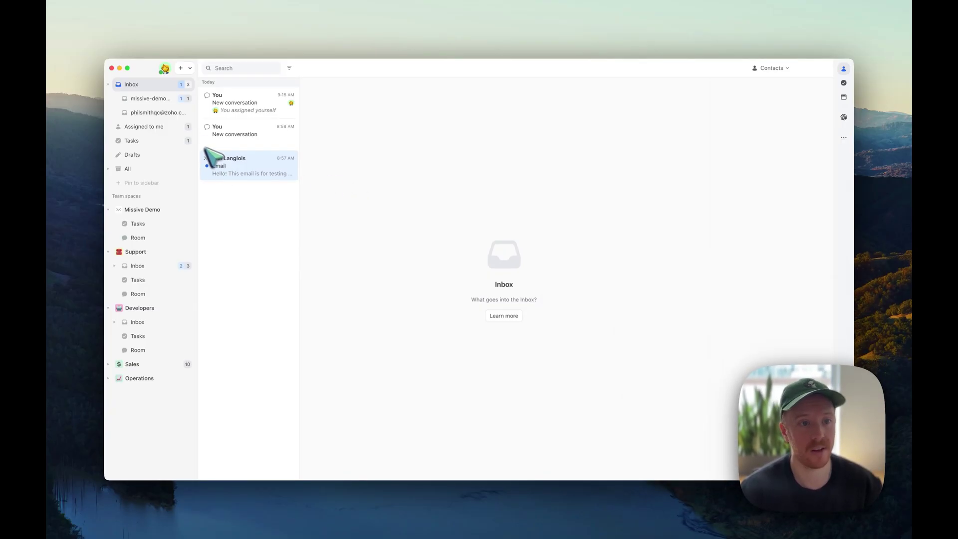
Step: View the test email and the 8:58 AM conversation in the personal inbox, and create a new conversation
{"action": "left_click", "coordinate": [247, 172]}
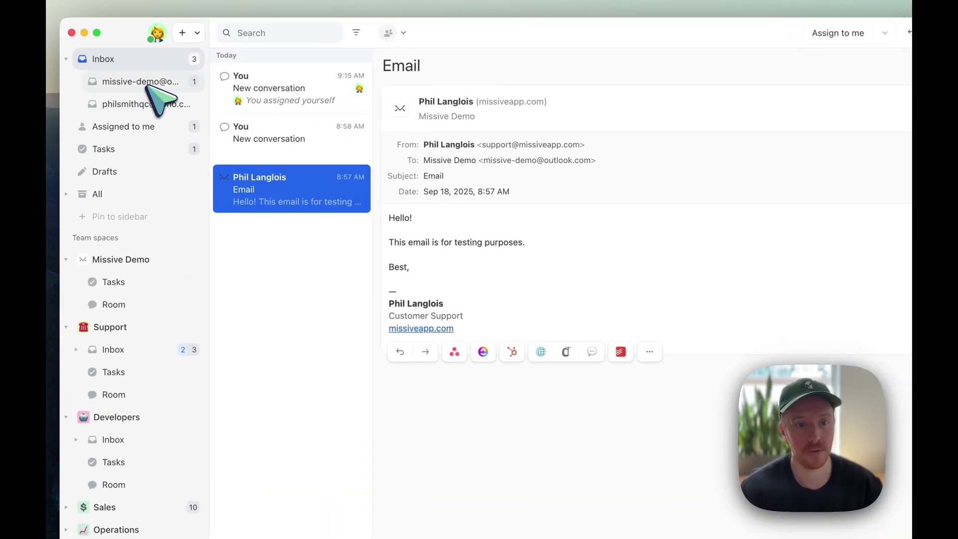
{"action": "left_click", "coordinate": [299, 137]}
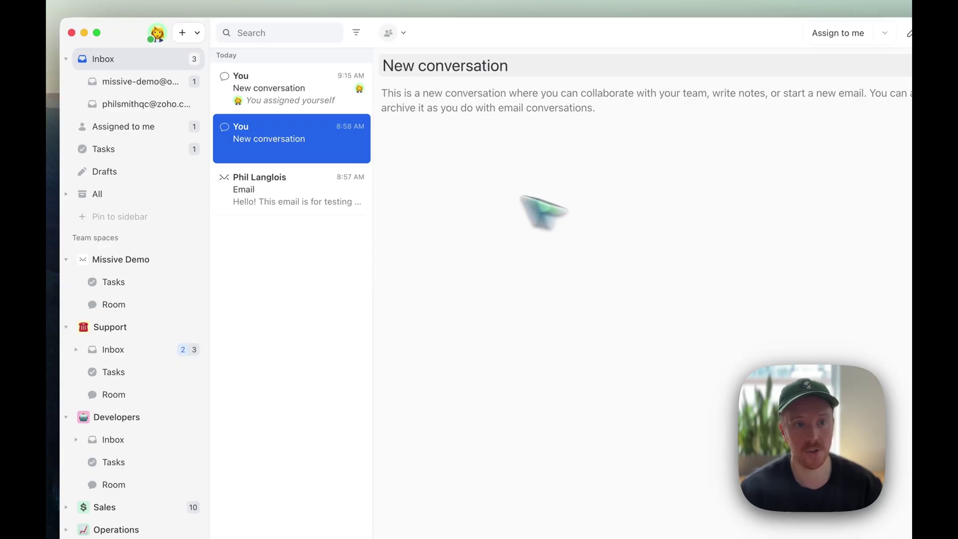
{"action": "left_click", "coordinate": [184, 32]}
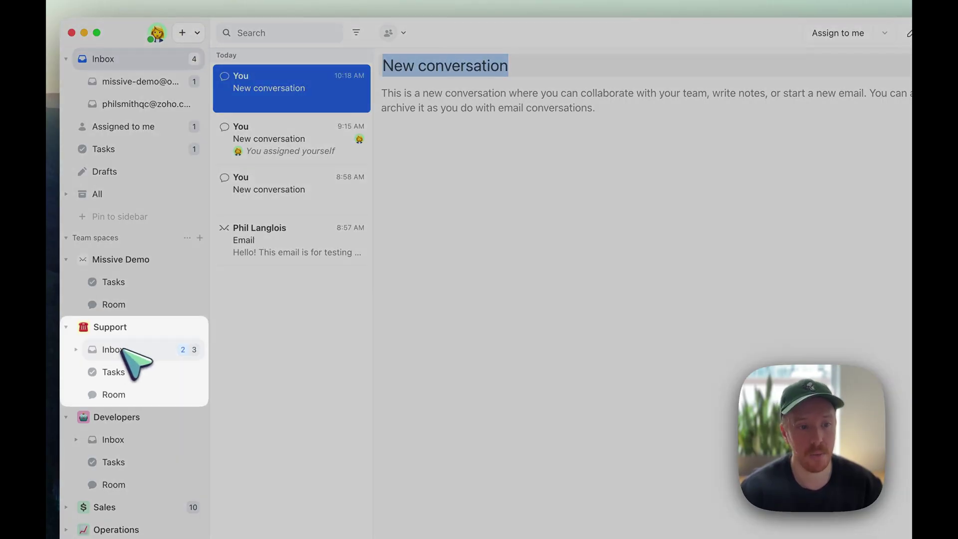
Step: Move the "Question for developers?" conversation from the Support team inbox to the Developers team inbox
{"action": "left_click", "coordinate": [128, 350]}
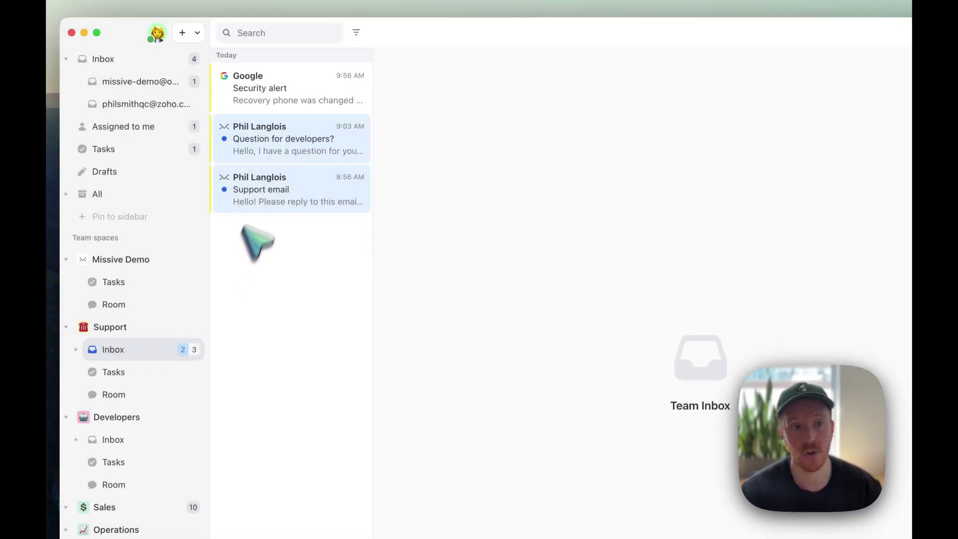
{"action": "left_click", "coordinate": [280, 150]}
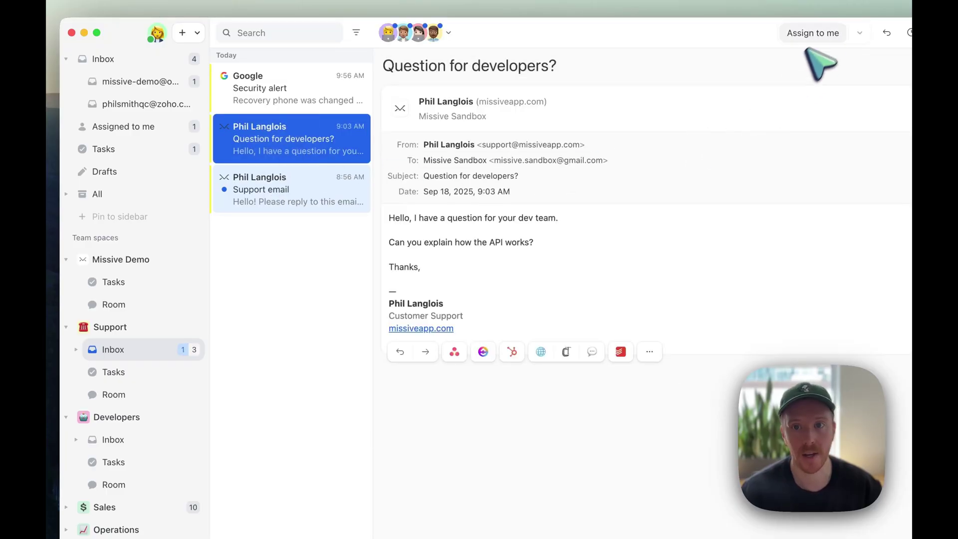
{"action": "left_click", "coordinate": [860, 33]}
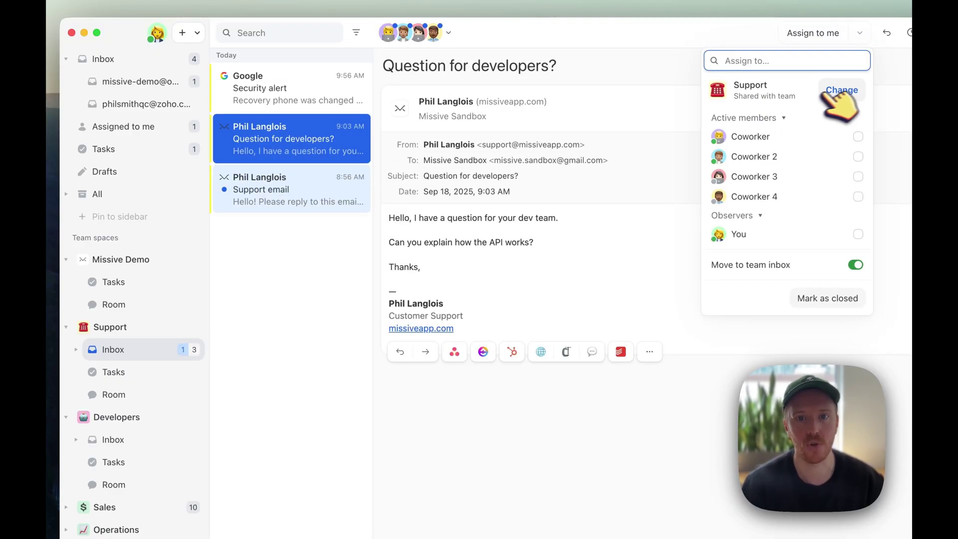
{"action": "left_click", "coordinate": [843, 89]}
{"action": "left_click", "coordinate": [858, 126]}
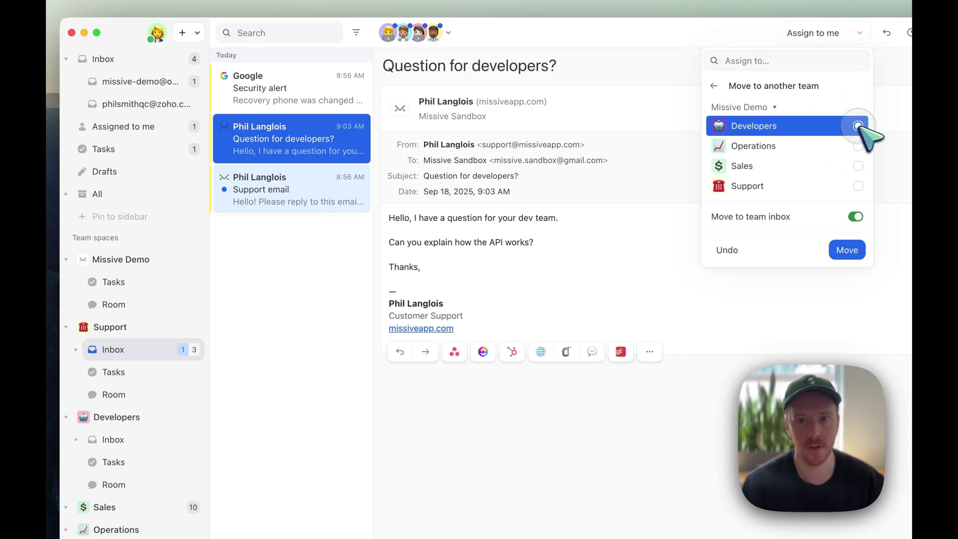
{"action": "left_click", "coordinate": [859, 244]}
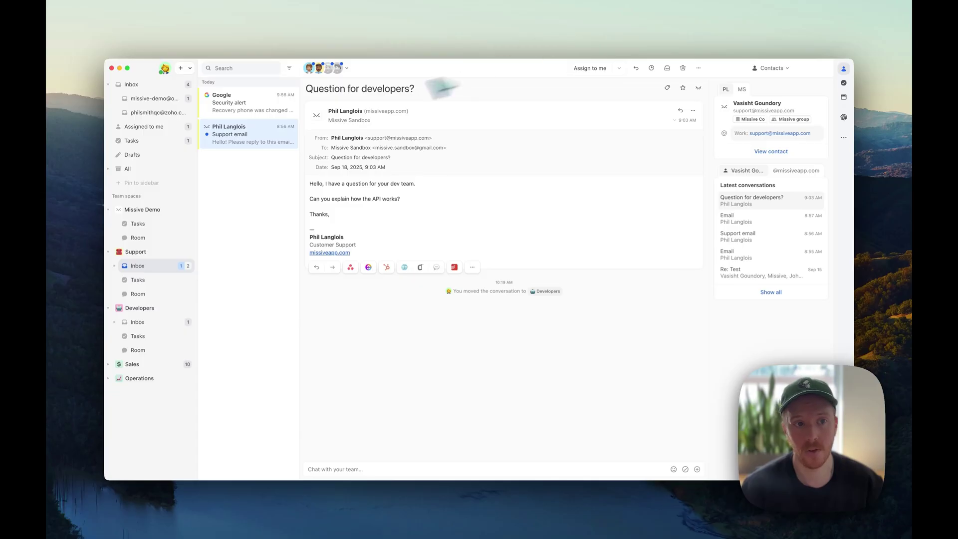
Step: Create a reply draft to the message with the subject "Email" in the personal inbox
{"action": "left_click", "coordinate": [148, 85]}
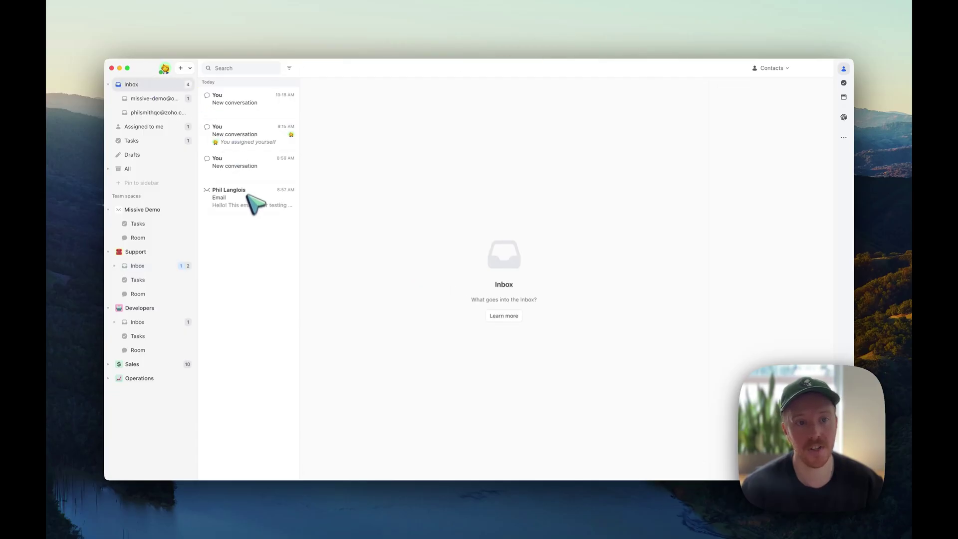
{"action": "left_click", "coordinate": [268, 204]}
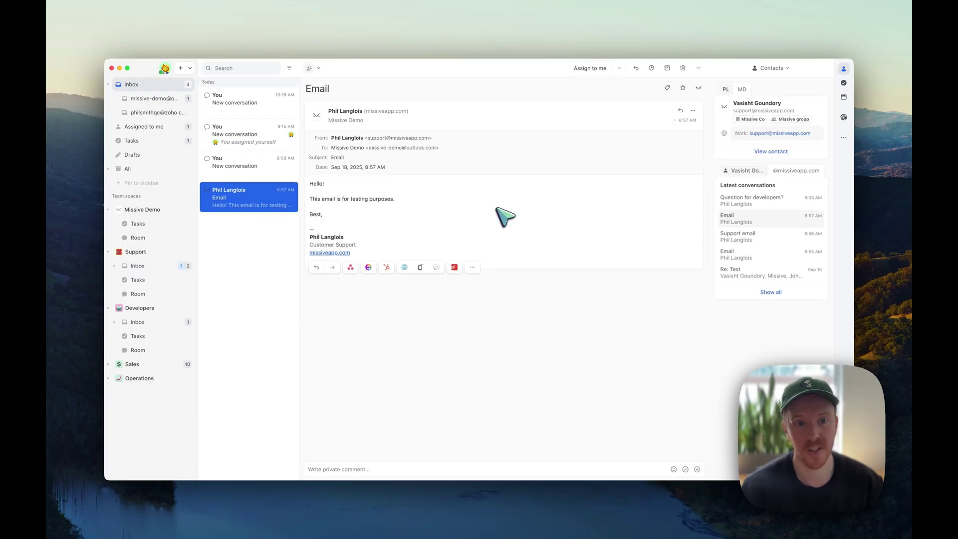
{"action": "left_click", "coordinate": [680, 110]}
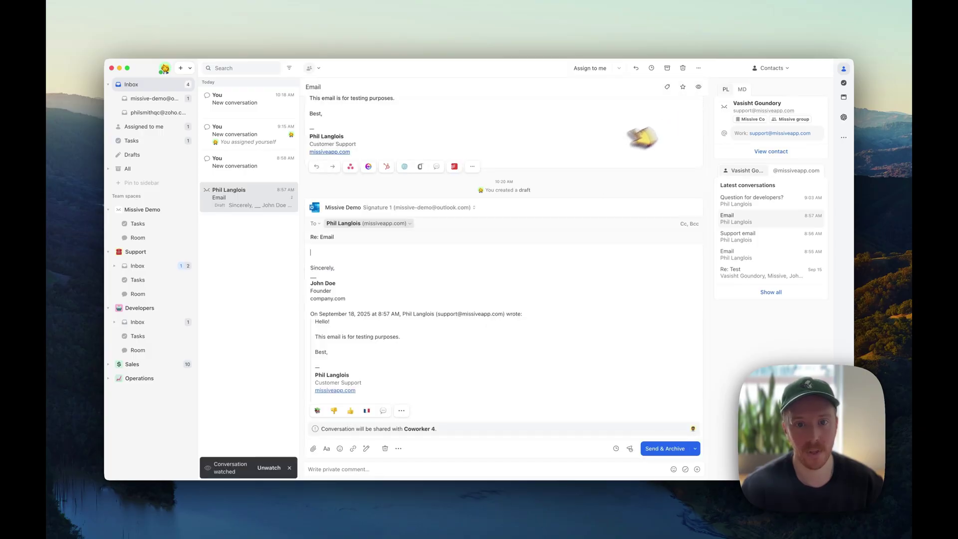
{"action": "scroll", "coordinate": [532, 190], "scroll_direction": "down", "scroll_amount": 1}
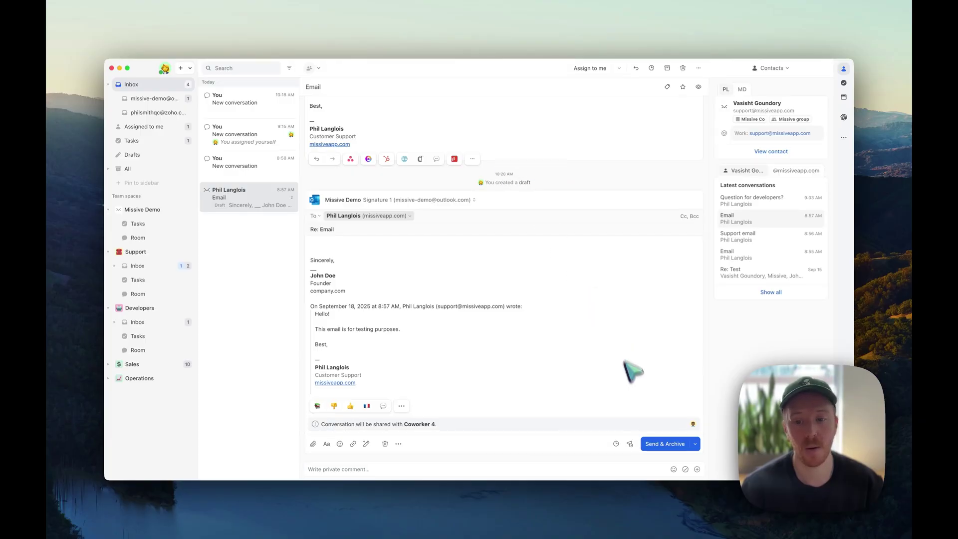
Step: Examine the send options available for the reply draft, including Send, Send & Archive and Send & Snooze
{"action": "left_click", "coordinate": [695, 444]}
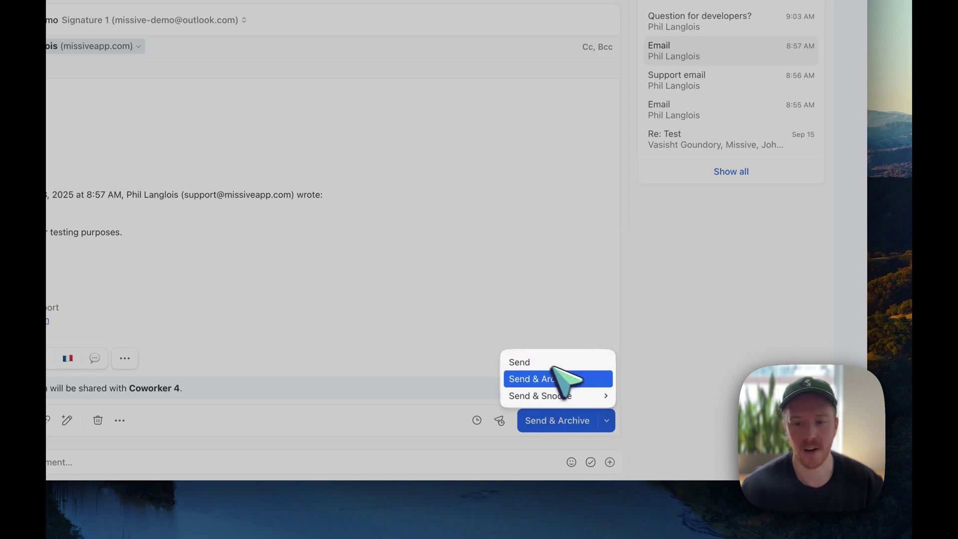
{"action": "key", "text": "Escape"}
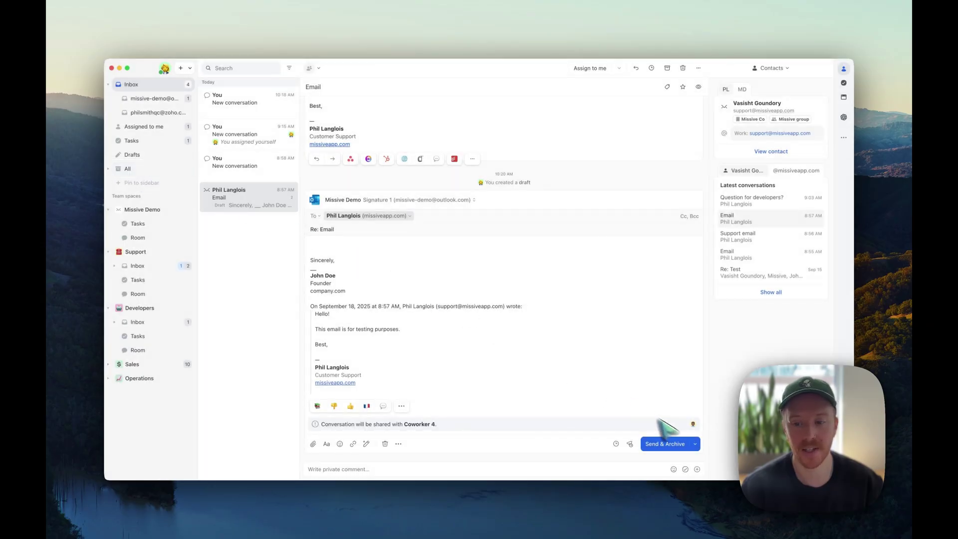
{"action": "left_click", "coordinate": [694, 438]}
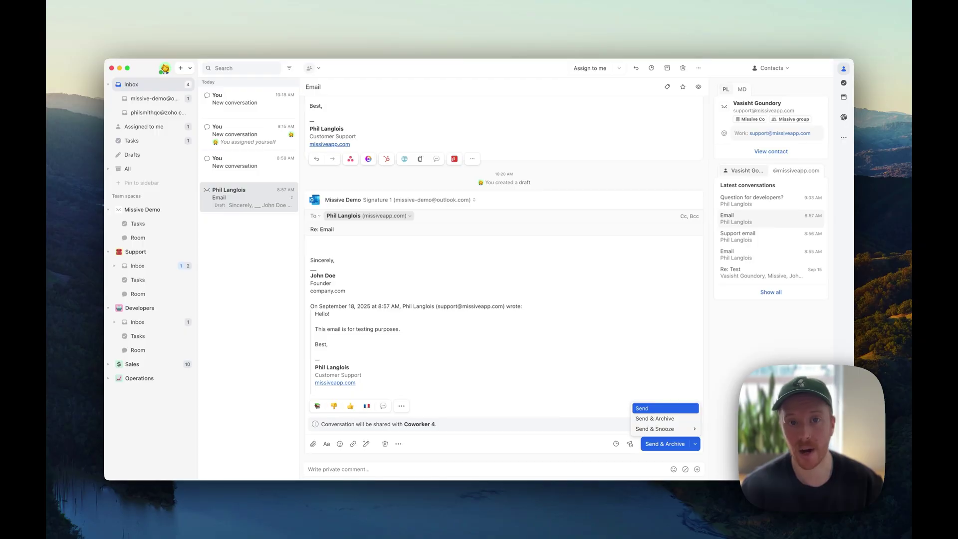
{"action": "left_click", "coordinate": [664, 408]}
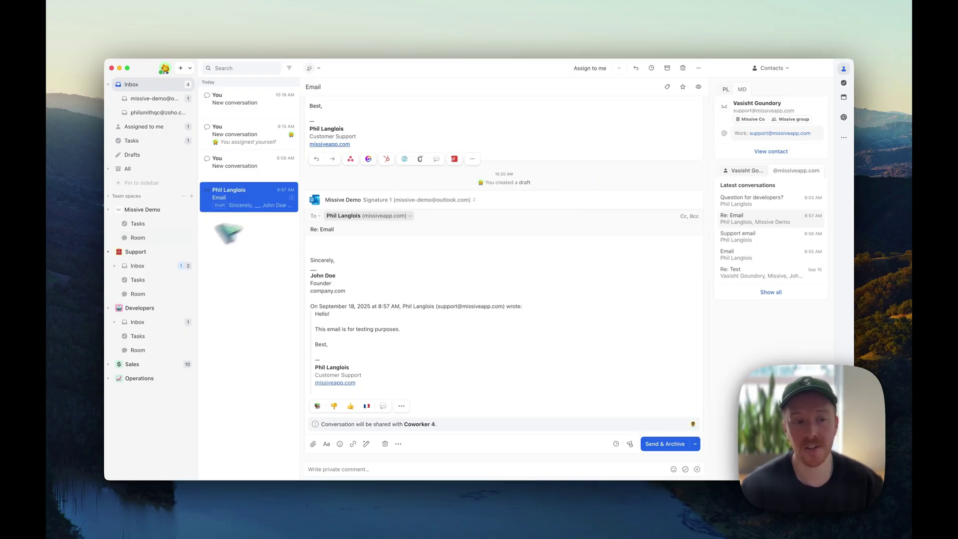
Step: From the Support inbox, open the Support team's settings, review its business hours, mention and assignment options, and save them
{"action": "left_click", "coordinate": [138, 266]}
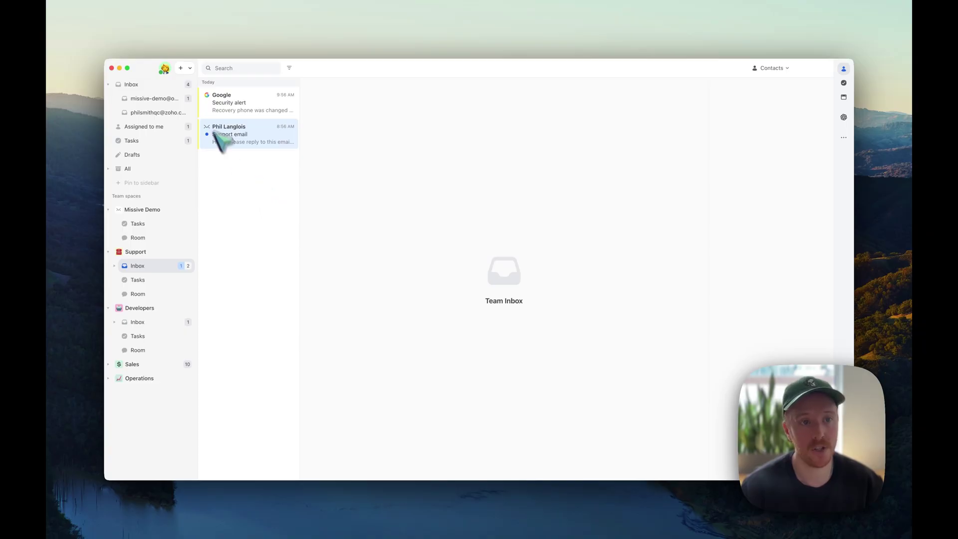
{"action": "left_click", "coordinate": [165, 68]}
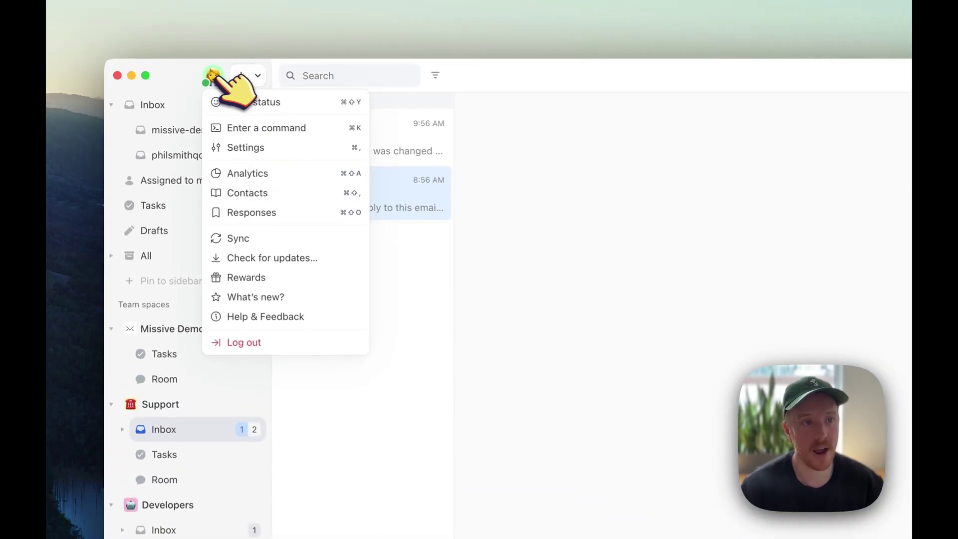
{"action": "left_click", "coordinate": [255, 147]}
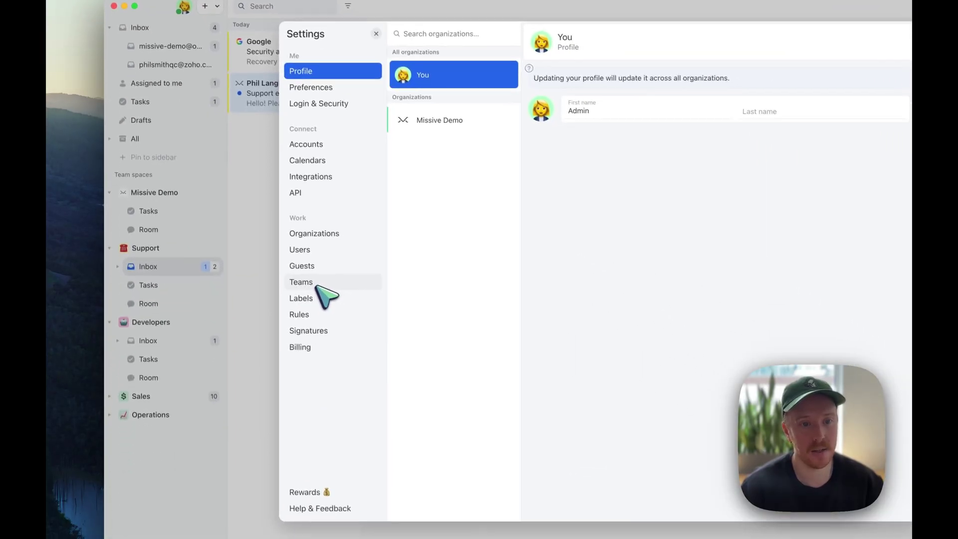
{"action": "left_click", "coordinate": [399, 451]}
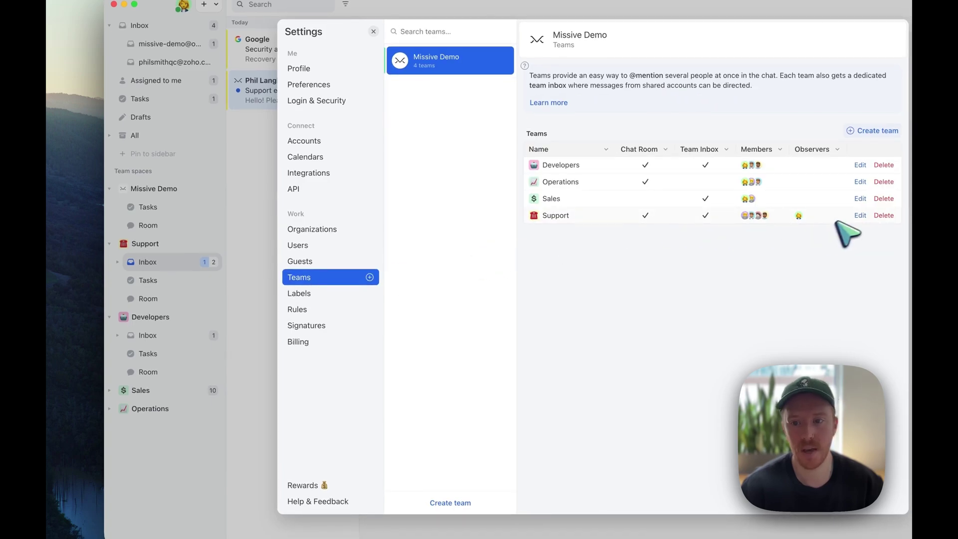
{"action": "left_click", "coordinate": [860, 216]}
{"action": "scroll", "coordinate": [644, 279], "scroll_direction": "down", "scroll_amount": 10}
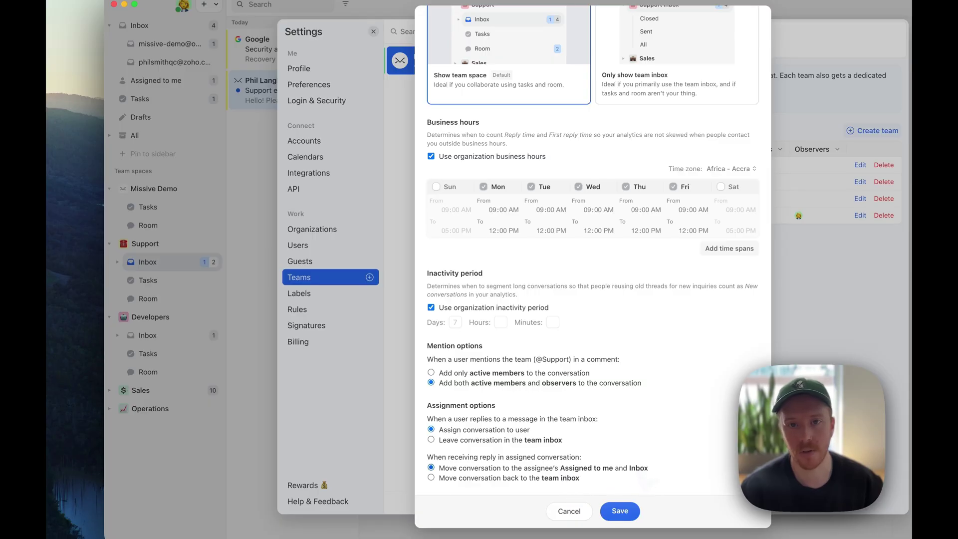
{"action": "left_click", "coordinate": [621, 511]}
{"action": "left_click", "coordinate": [274, 162]}
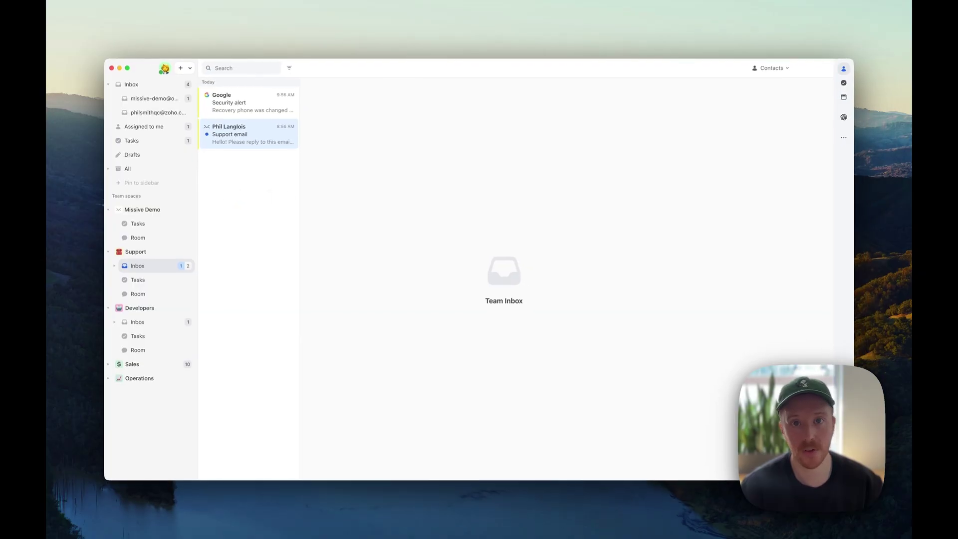
Step: Start a reply to the "Support email" conversation in the Support inbox, and discard the draft
{"action": "left_click", "coordinate": [260, 138]}
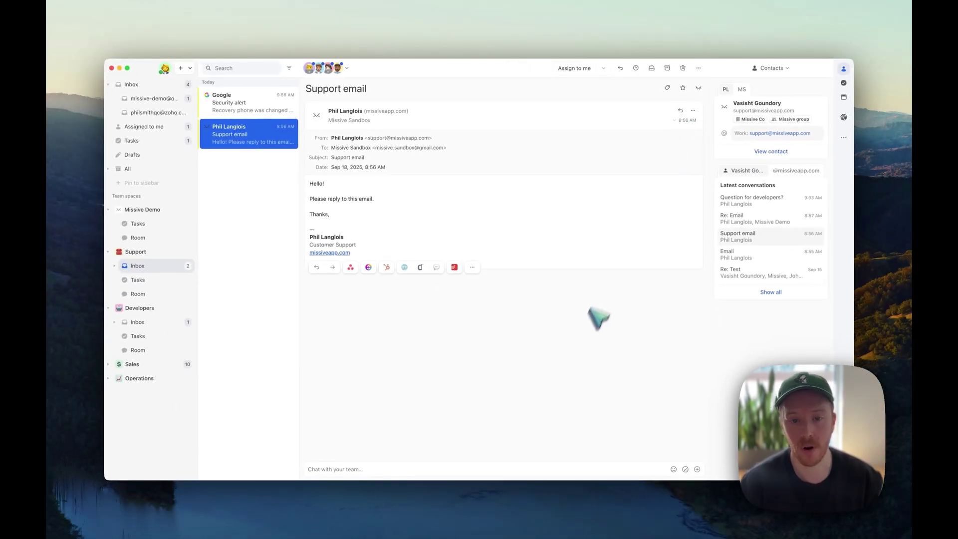
{"action": "key", "text": "super+r"}
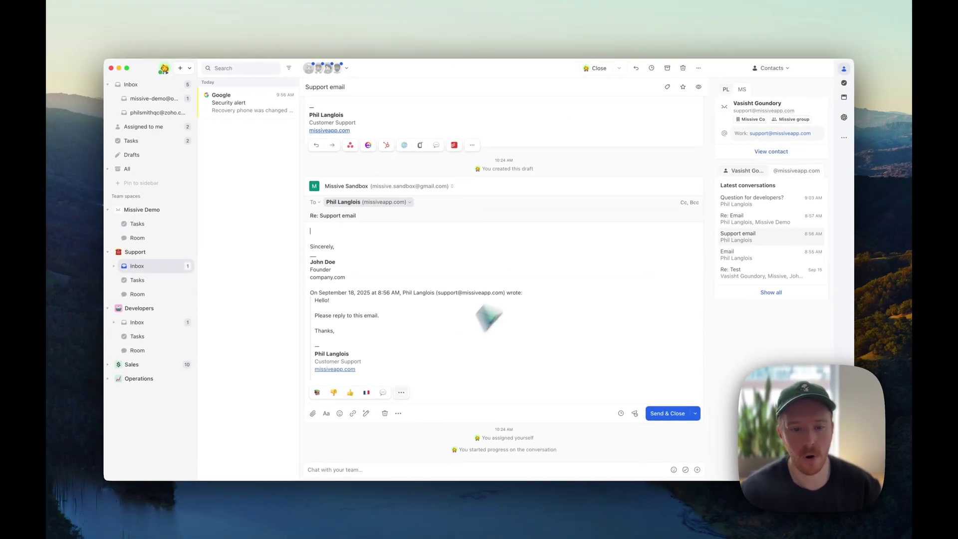
{"action": "left_click", "coordinate": [385, 413]}
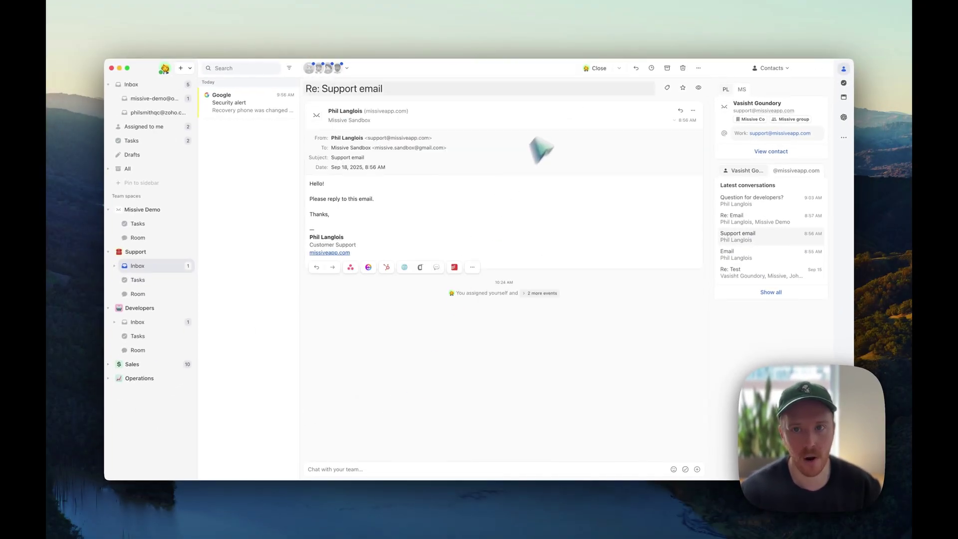
Step: Archive the self-assigned "Support email" conversation from the personal inbox without closing it
{"action": "left_click", "coordinate": [133, 86]}
{"action": "left_click", "coordinate": [247, 117]}
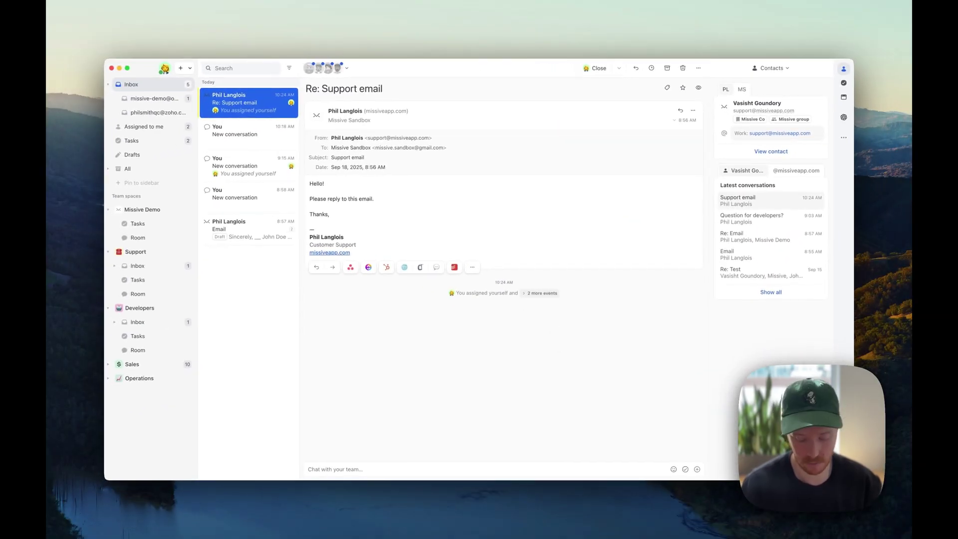
{"action": "key", "text": "BackSpace"}
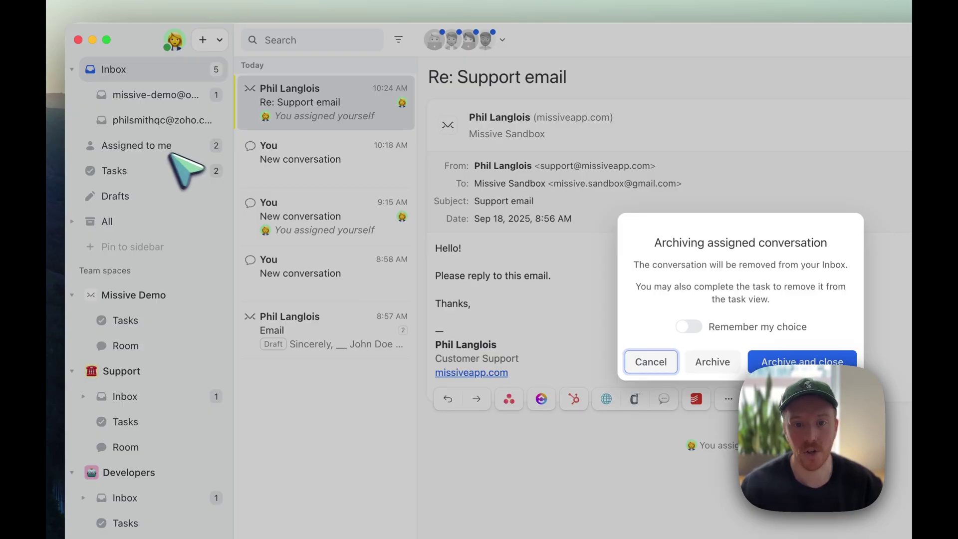
{"action": "left_click", "coordinate": [713, 363]}
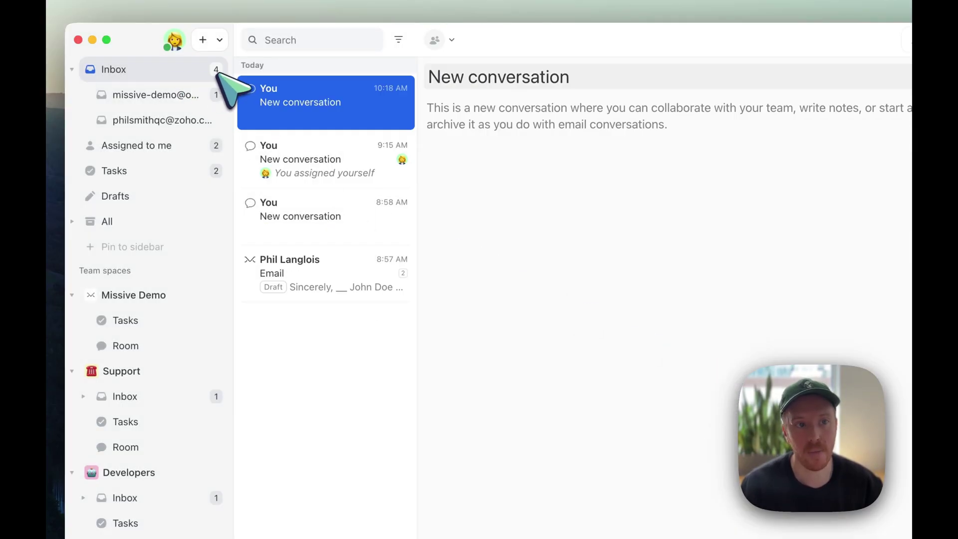
Step: Open the archived "Support email" conversation among the ones assigned to oneself and move it back to the inbox
{"action": "left_click", "coordinate": [152, 146]}
{"action": "left_click", "coordinate": [349, 124]}
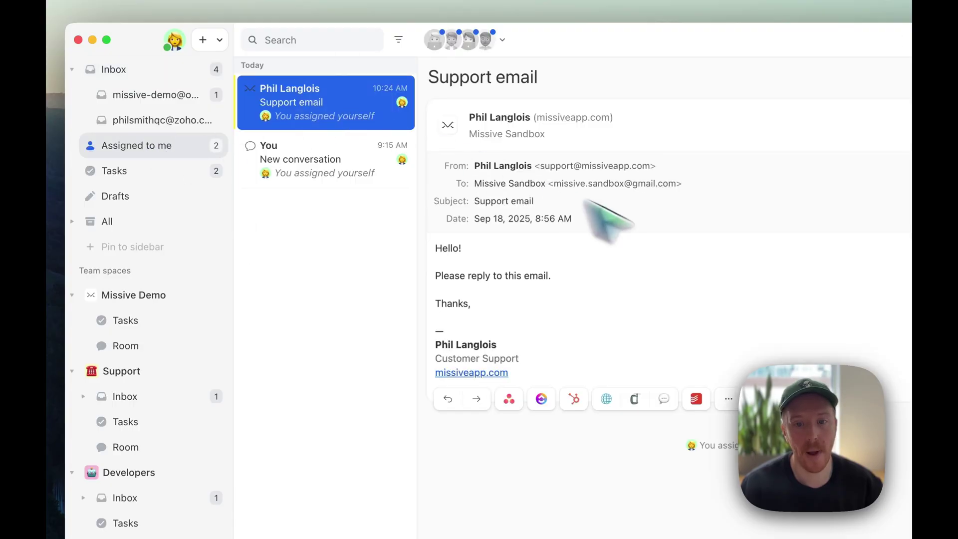
{"action": "left_click", "coordinate": [667, 68]}
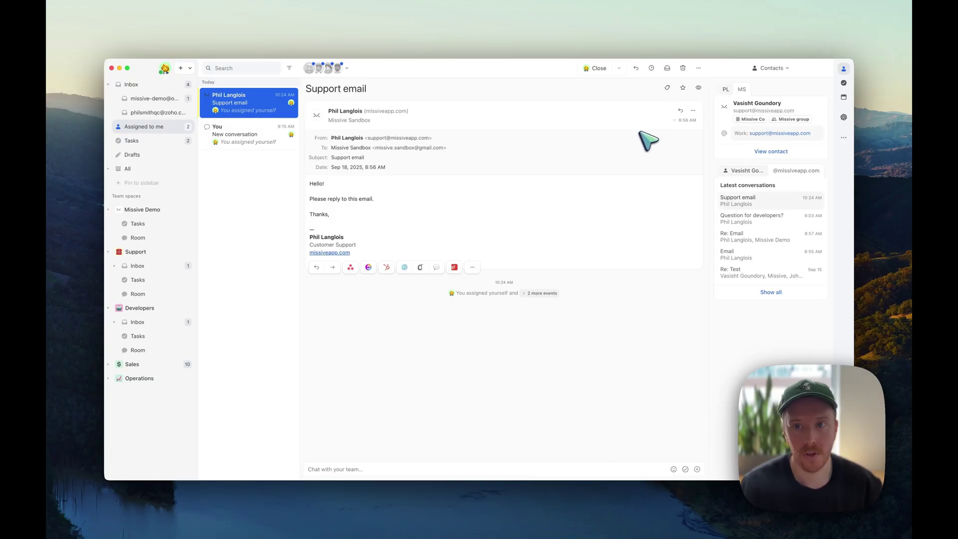
{"action": "left_click", "coordinate": [668, 68]}
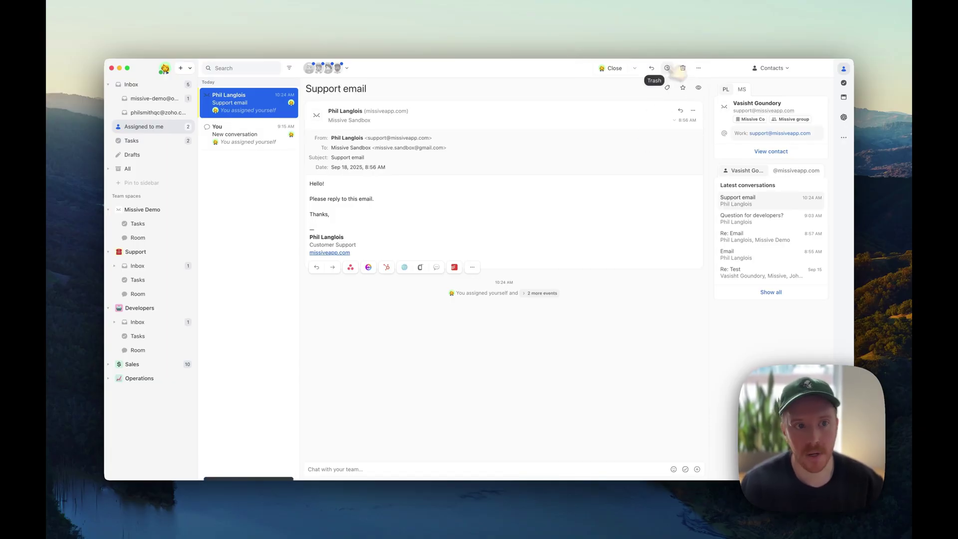
Step: Snooze the "Support email" conversation in the personal inbox until Later today, for oneself only
{"action": "left_click", "coordinate": [144, 85]}
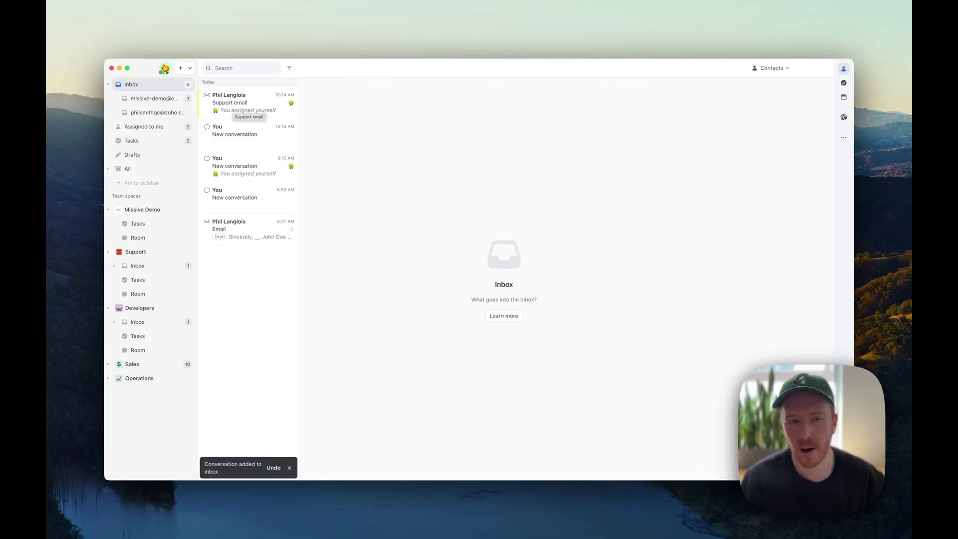
{"action": "left_click", "coordinate": [245, 108]}
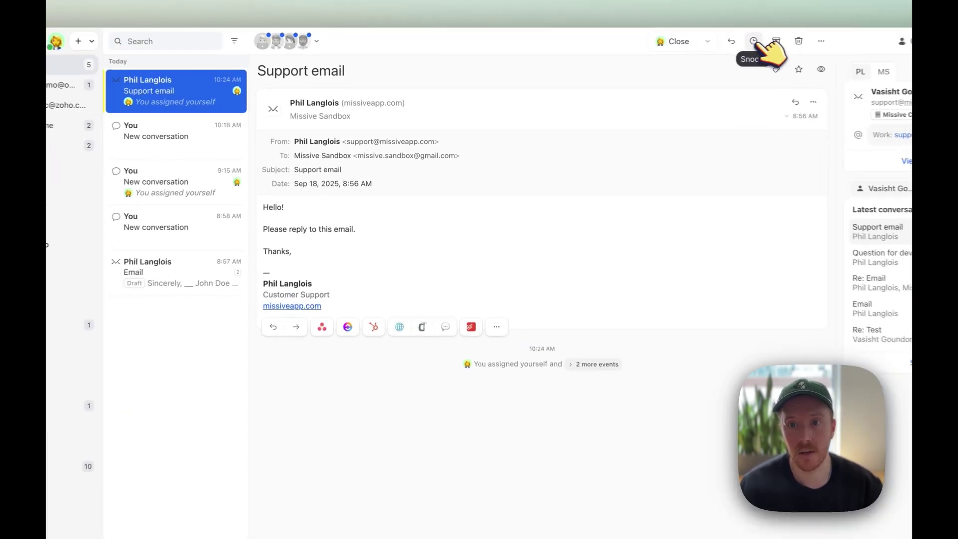
{"action": "left_click", "coordinate": [653, 68]}
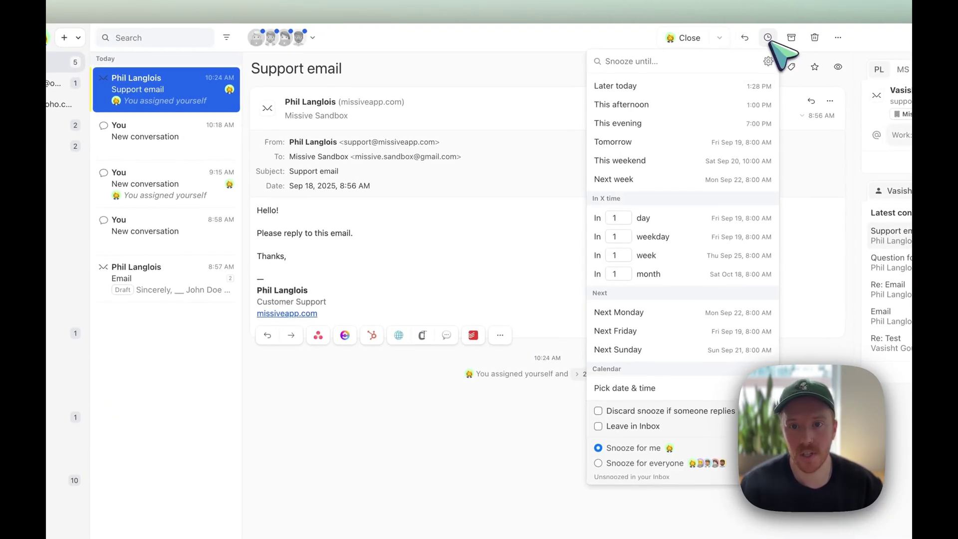
{"action": "left_click", "coordinate": [707, 89]}
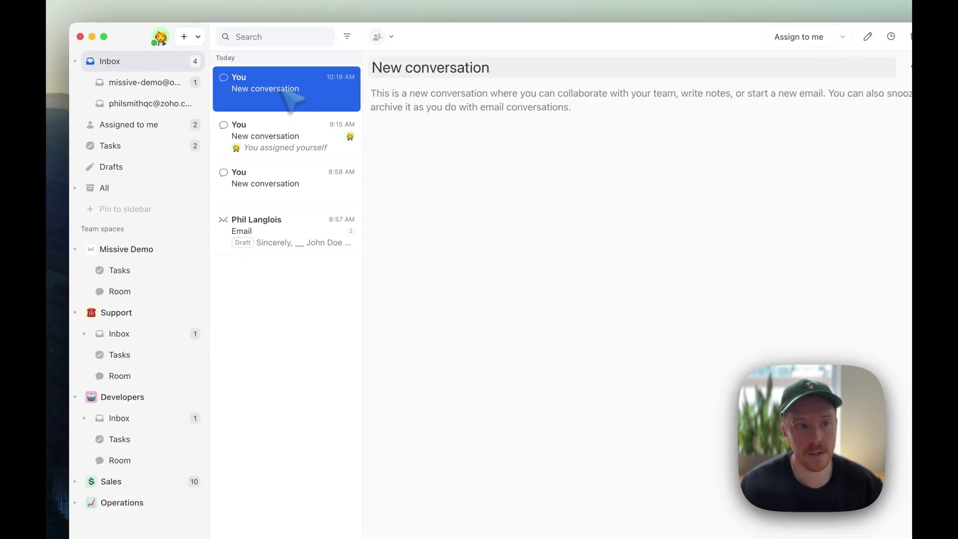
Step: Pin the Snoozed mailbox to the sidebar's main section and open the snoozed "Support email" conversation in it
{"action": "left_click", "coordinate": [128, 194]}
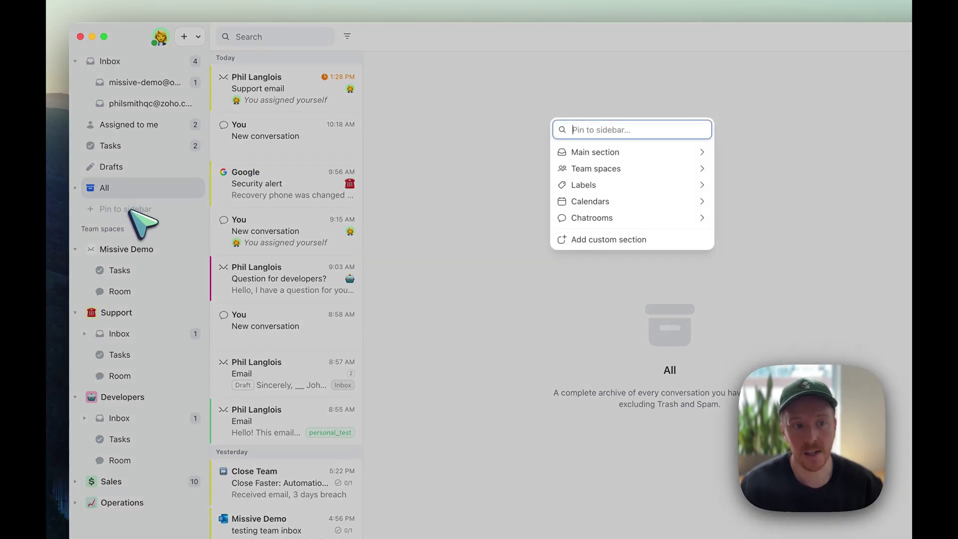
{"action": "left_click", "coordinate": [604, 152]}
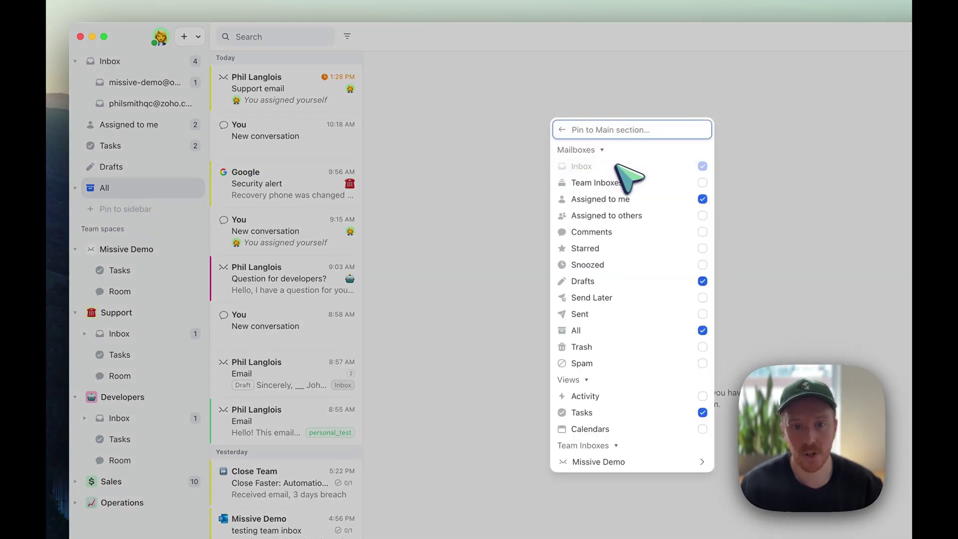
{"action": "left_click", "coordinate": [631, 264]}
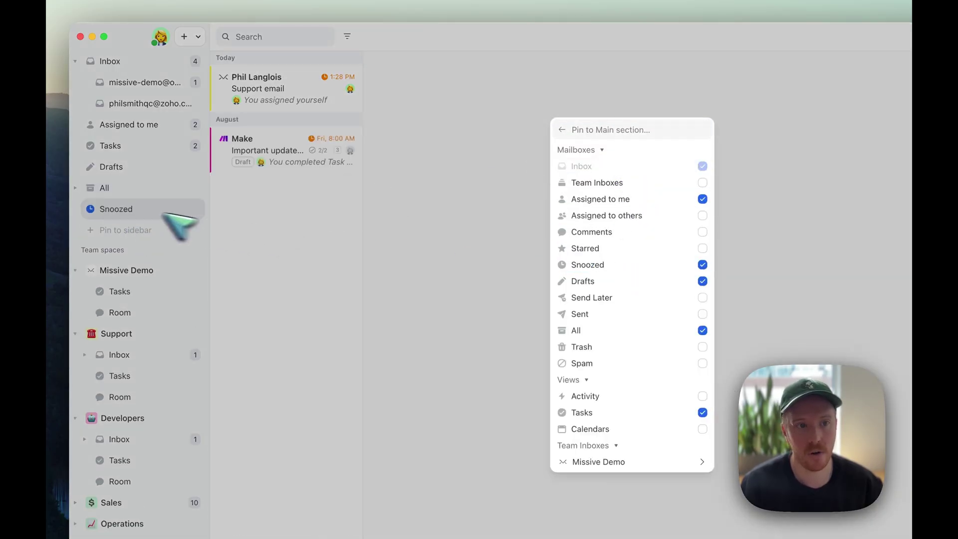
{"action": "left_click", "coordinate": [129, 210]}
{"action": "left_click", "coordinate": [285, 91]}
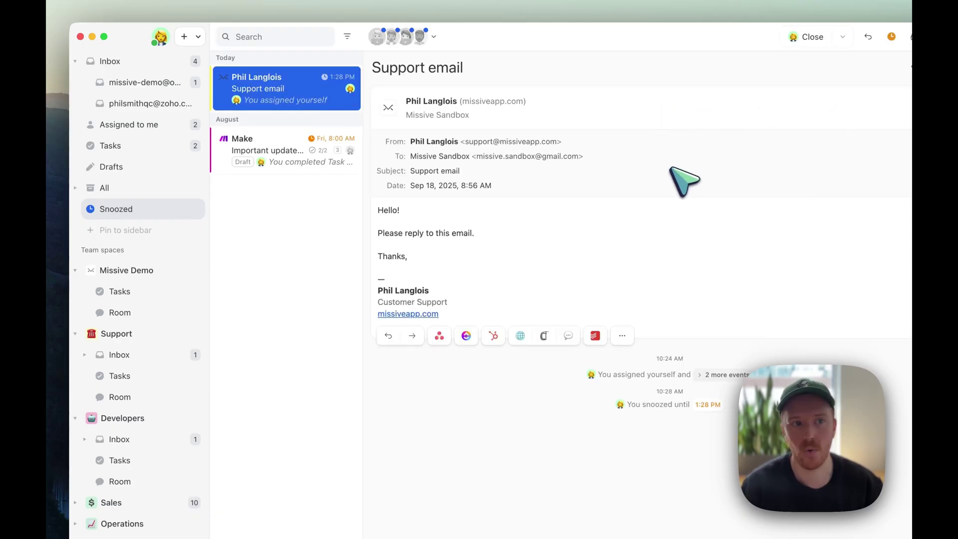
Step: Discard the snooze on the "Support email" conversation among the ones assigned to oneself, and move it back to the inbox
{"action": "left_click", "coordinate": [124, 125]}
{"action": "mouse_move", "coordinate": [352, 92]}
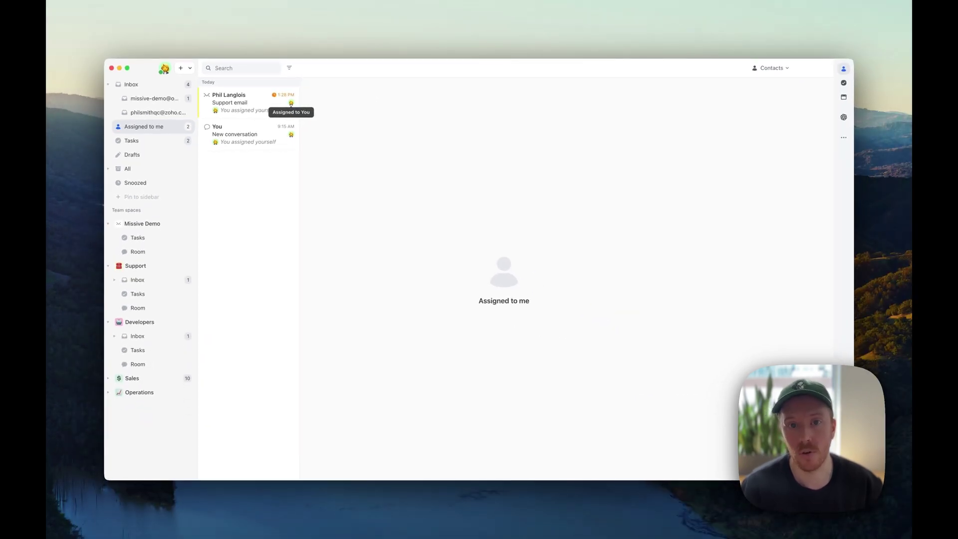
{"action": "left_click", "coordinate": [274, 106]}
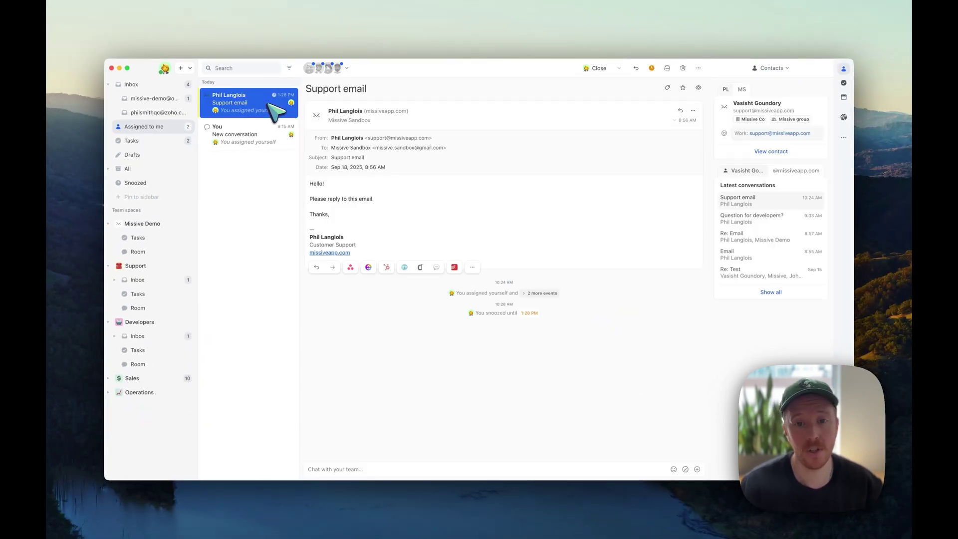
{"action": "left_click", "coordinate": [652, 68]}
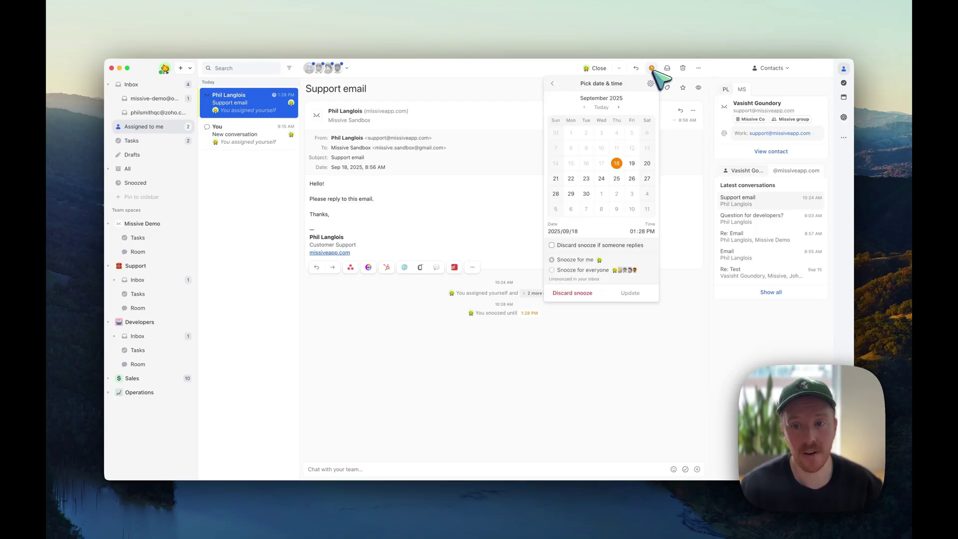
{"action": "left_click", "coordinate": [573, 293]}
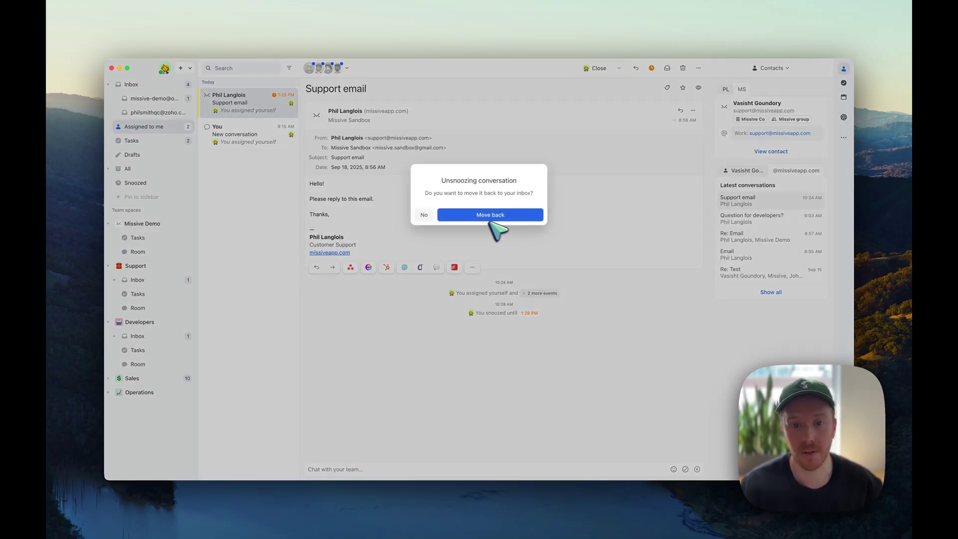
{"action": "left_click", "coordinate": [492, 215]}
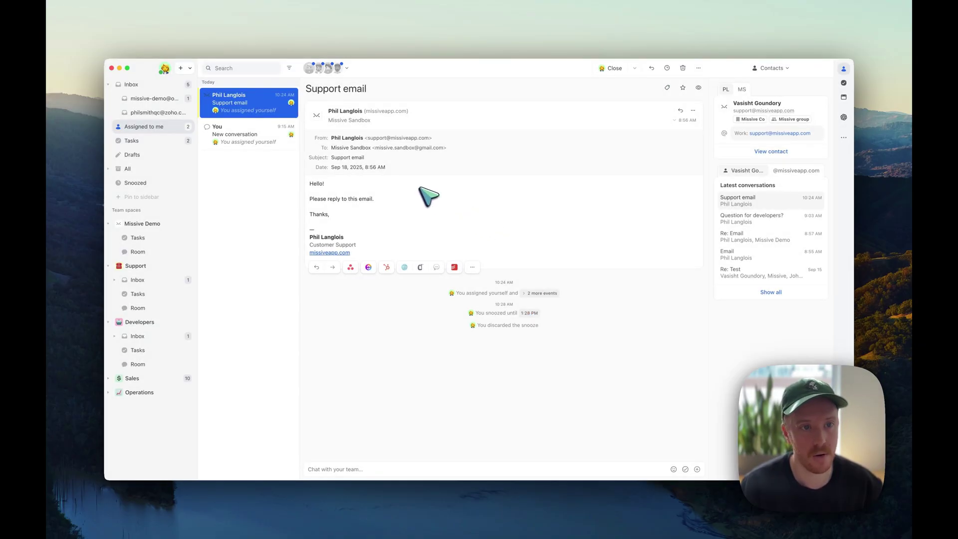
Step: Reply to the "Support email" conversation from the personal inbox with Send & Archive, and undo the sending
{"action": "left_click", "coordinate": [150, 86]}
{"action": "left_click", "coordinate": [242, 102]}
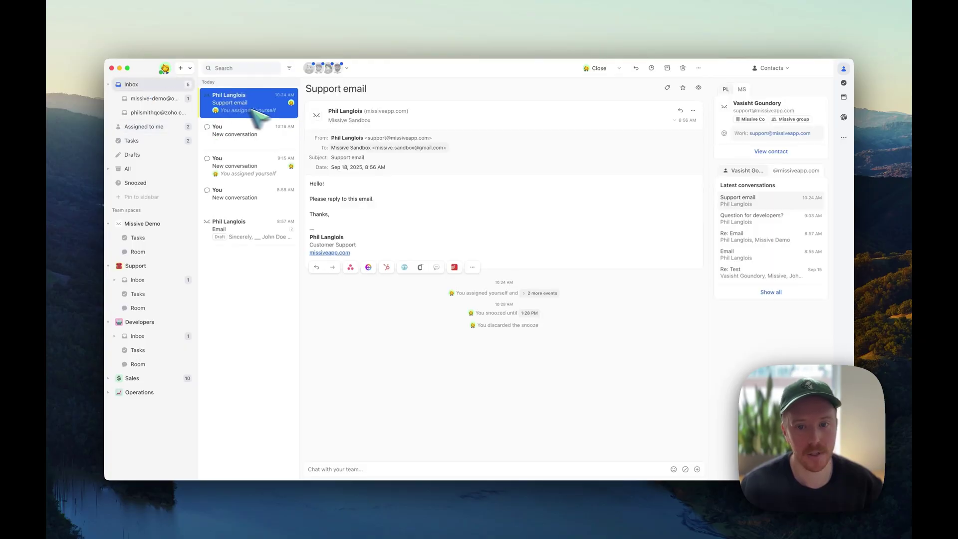
{"action": "left_click", "coordinate": [680, 110]}
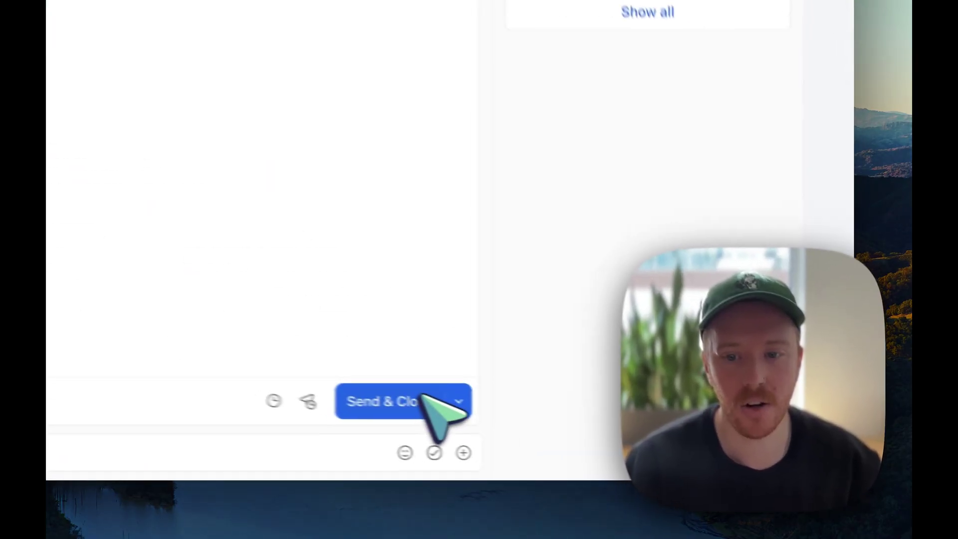
{"action": "left_click", "coordinate": [419, 395]}
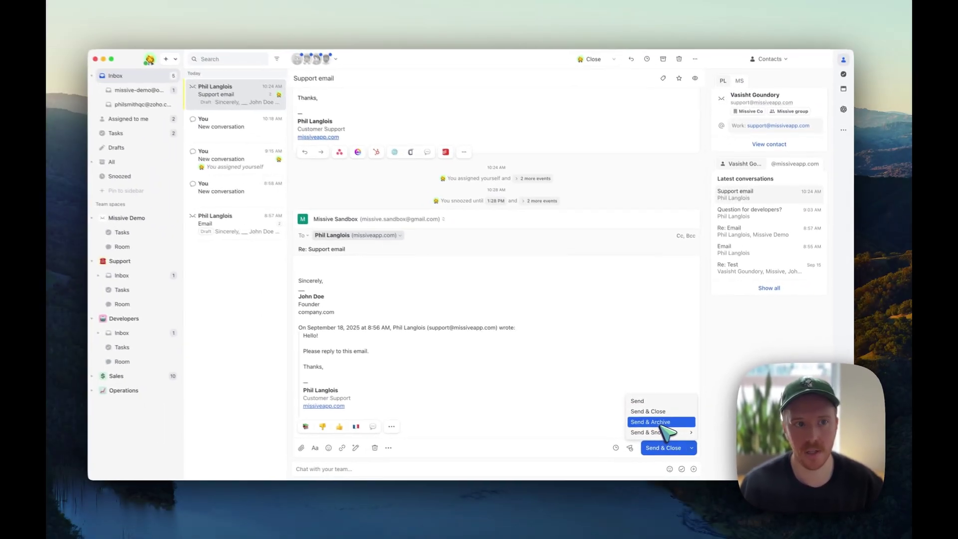
{"action": "left_click", "coordinate": [660, 423]}
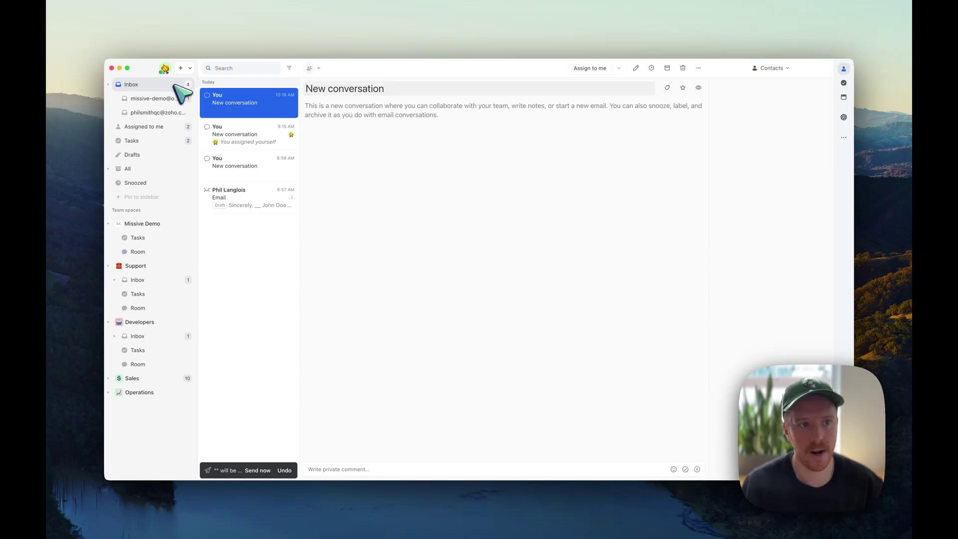
{"action": "left_click", "coordinate": [158, 127]}
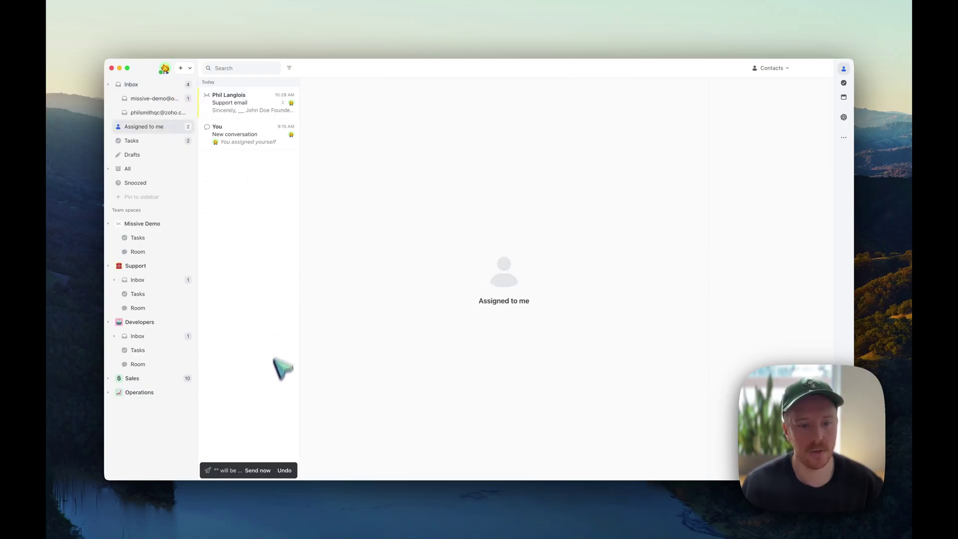
{"action": "left_click", "coordinate": [284, 470]}
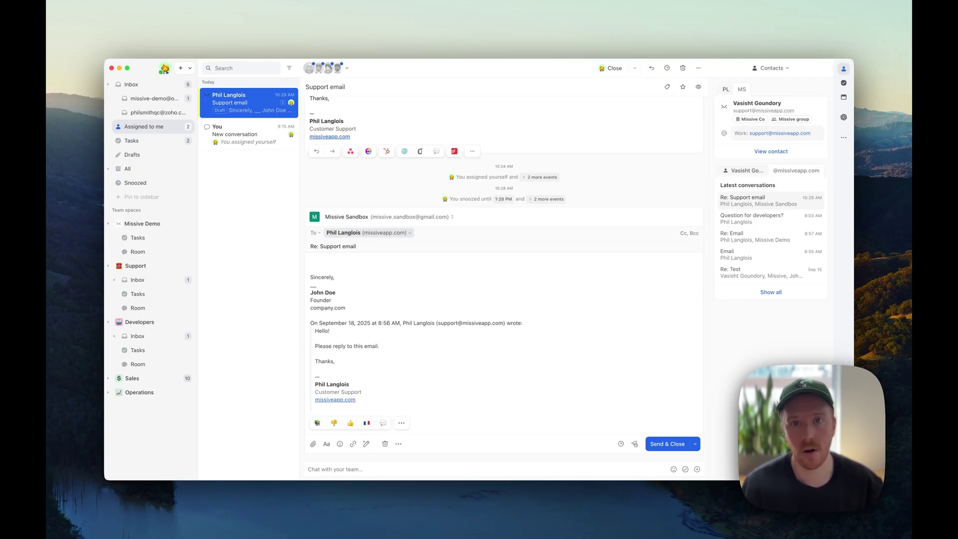
Step: Send the restored "Re: Support email" draft with Send & Close, and undo the sending
{"action": "left_click", "coordinate": [666, 444]}
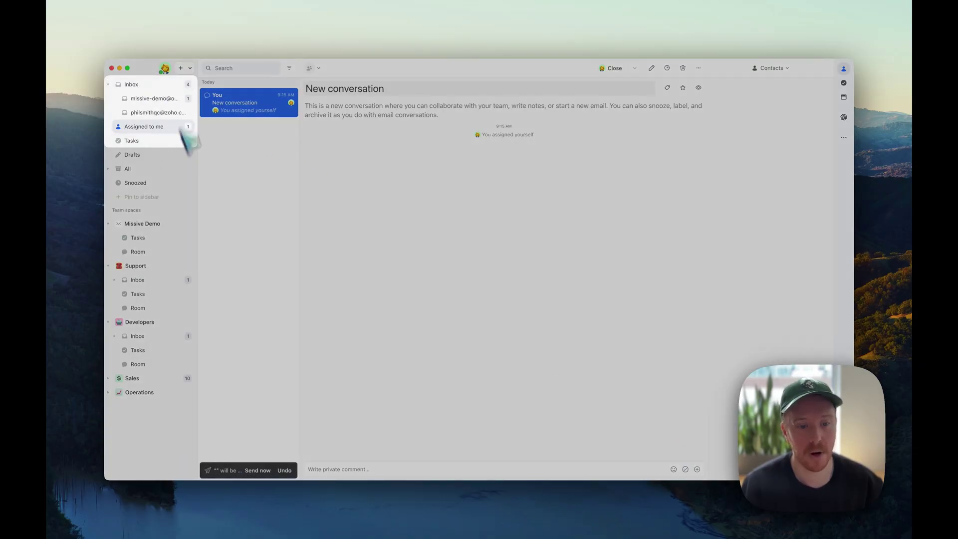
{"action": "key", "text": "super+z"}
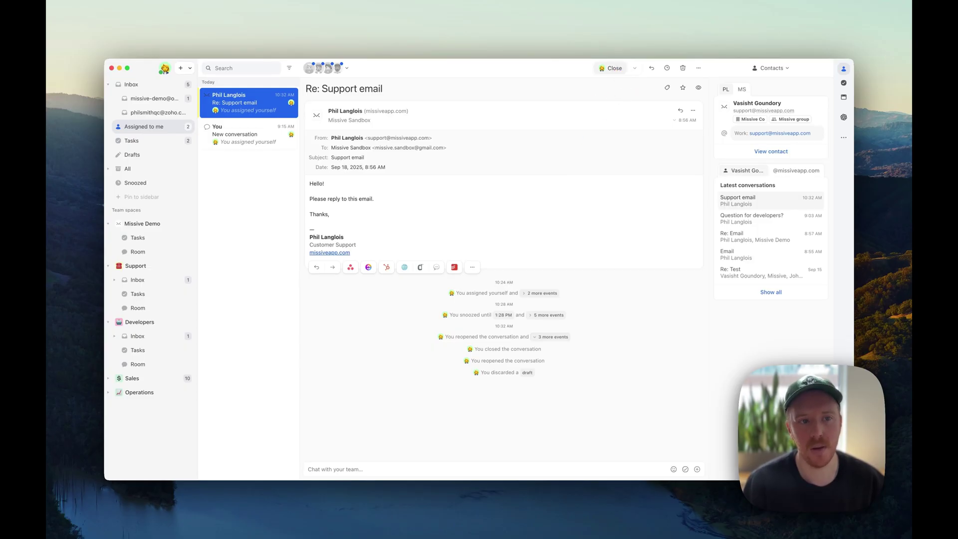
Step: Close the "Support email" conversation assigned to oneself, and open the closed conversation again for viewing
{"action": "left_click", "coordinate": [611, 68]}
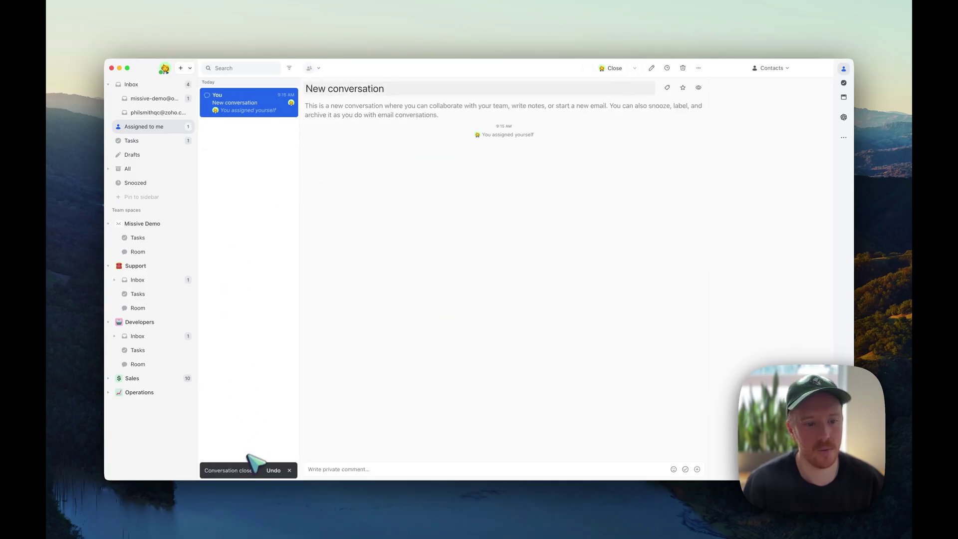
{"action": "left_click", "coordinate": [244, 471]}
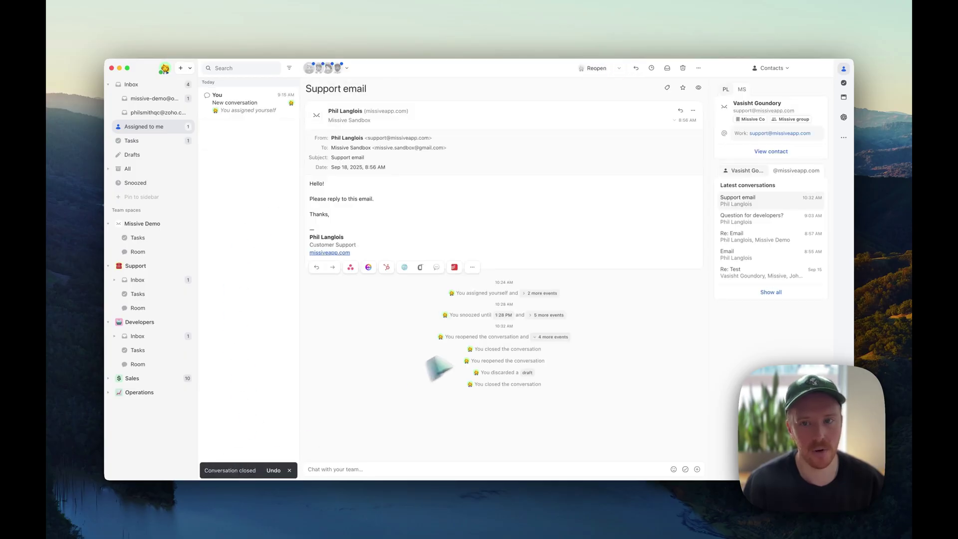
Step: Create a reply in the closed "Support email" conversation and send it with Send & Archive
{"action": "left_click", "coordinate": [680, 110]}
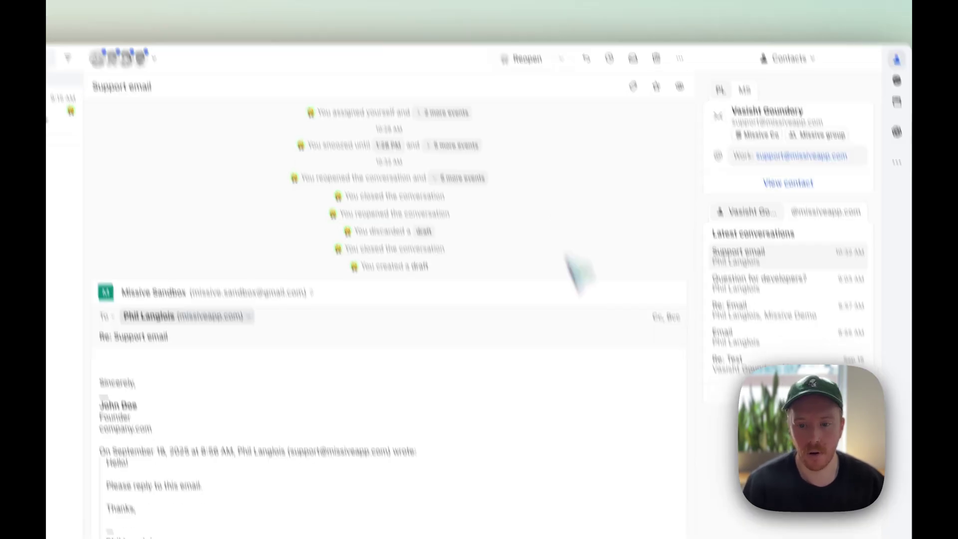
{"action": "left_click", "coordinate": [629, 474]}
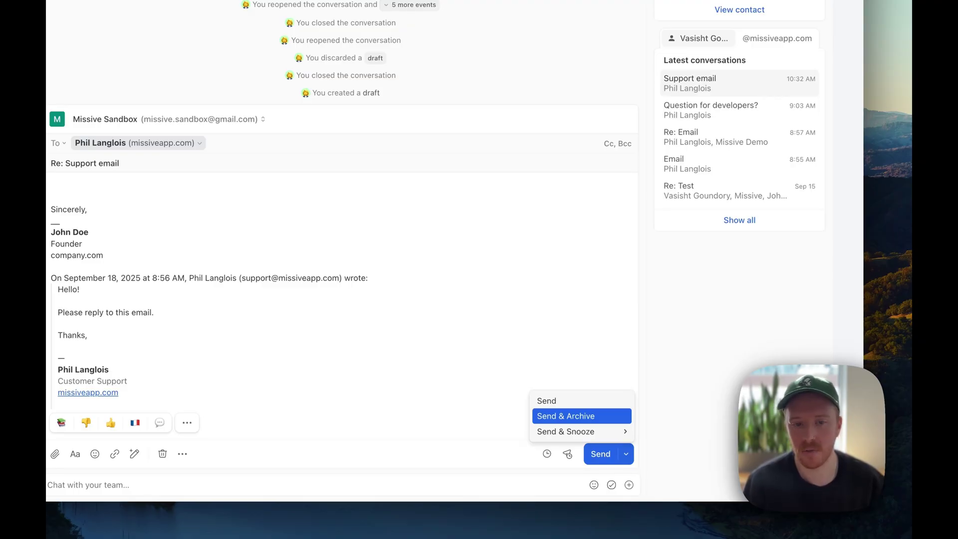
{"action": "key", "text": "Return"}
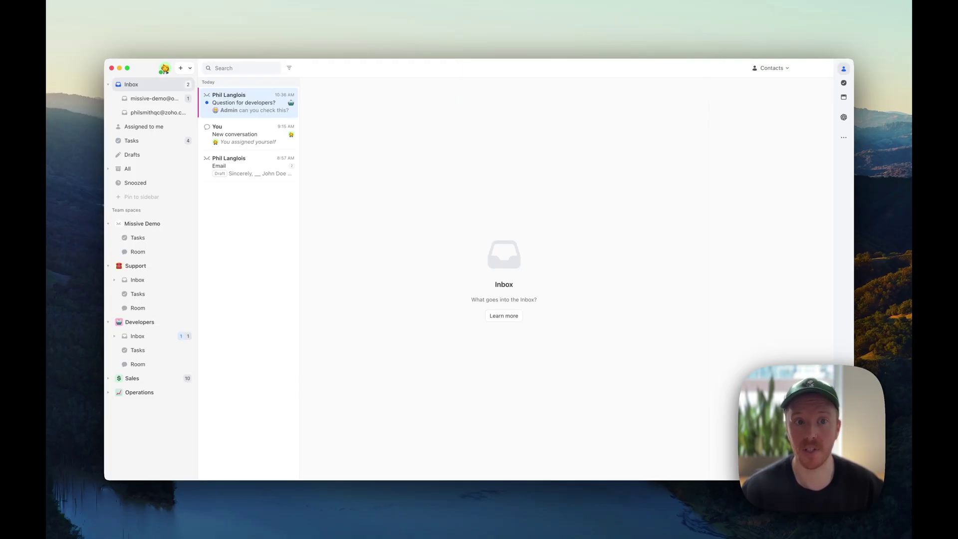
Step: Examine the "Question for developers?" conversation and its team assignment in the personal inbox, and look at the Developers team inbox
{"action": "left_click", "coordinate": [235, 113]}
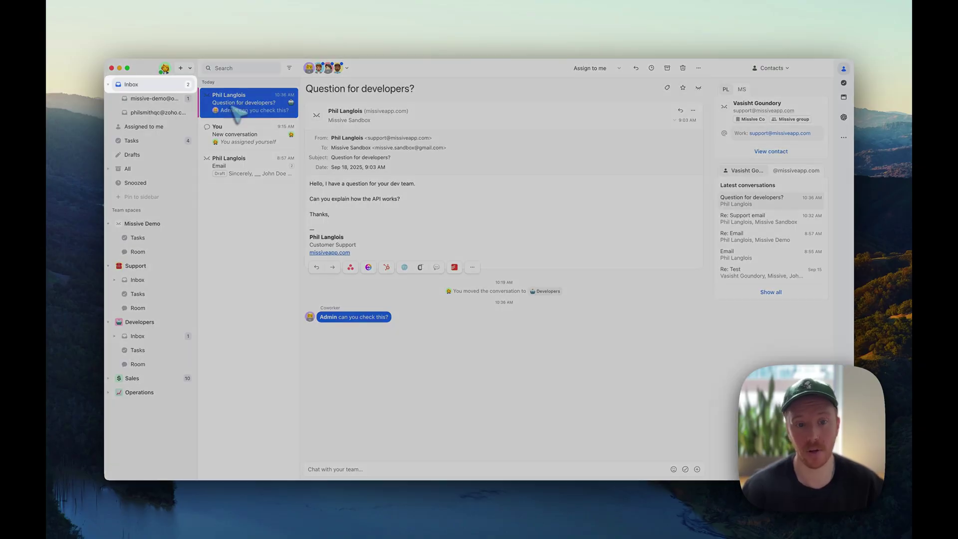
{"action": "mouse_move", "coordinate": [322, 314]}
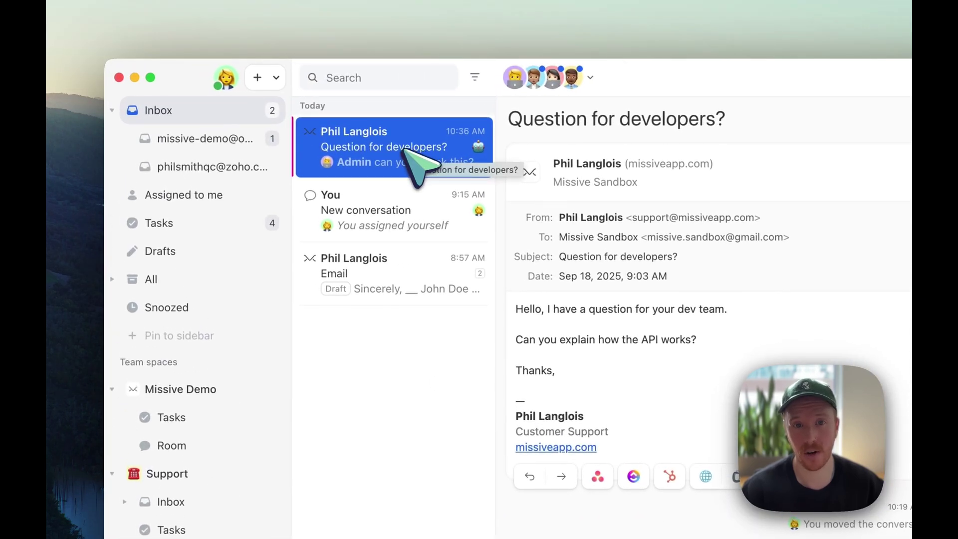
{"action": "mouse_move", "coordinate": [479, 149]}
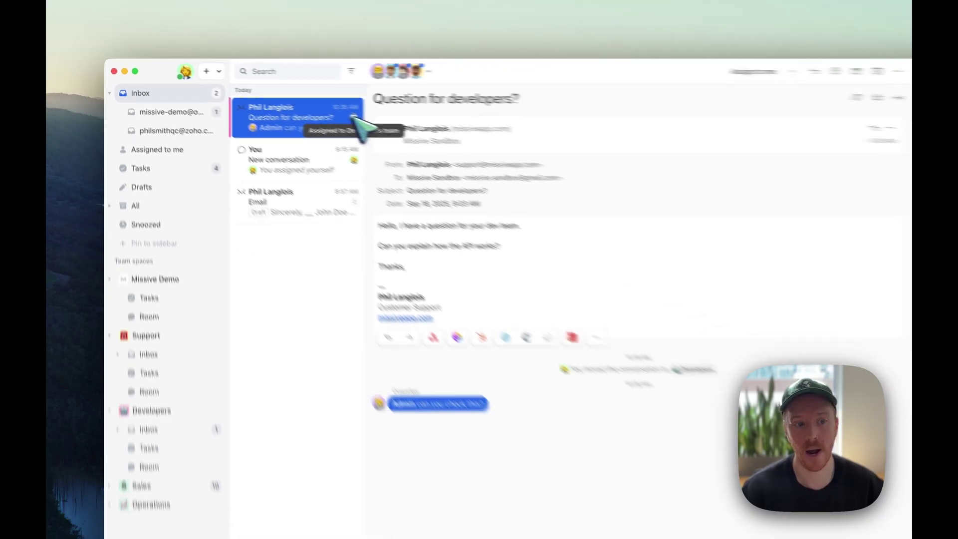
{"action": "left_click", "coordinate": [135, 336]}
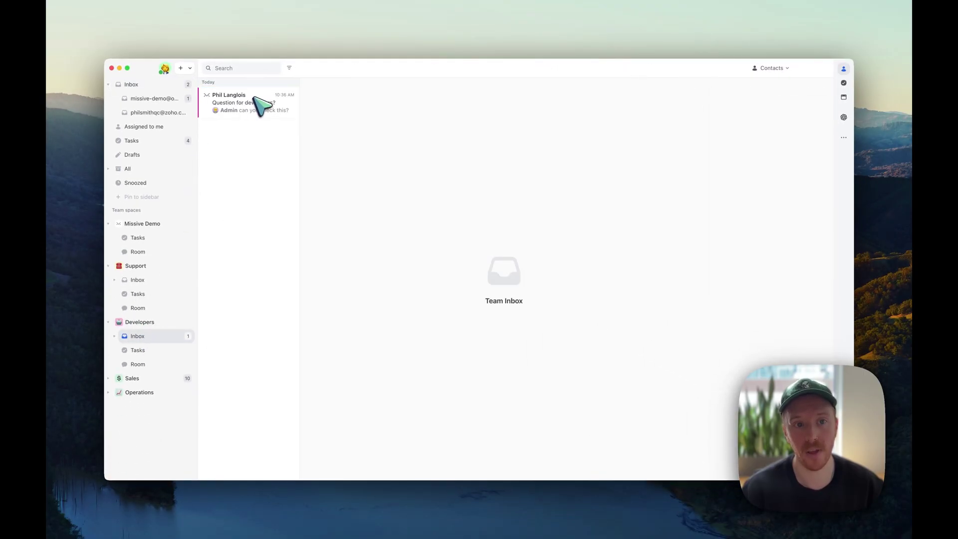
Step: Add a thumbs-up reaction to the coworker's comment in "Question for developers?" and archive the conversation from the personal inbox
{"action": "left_click", "coordinate": [157, 86]}
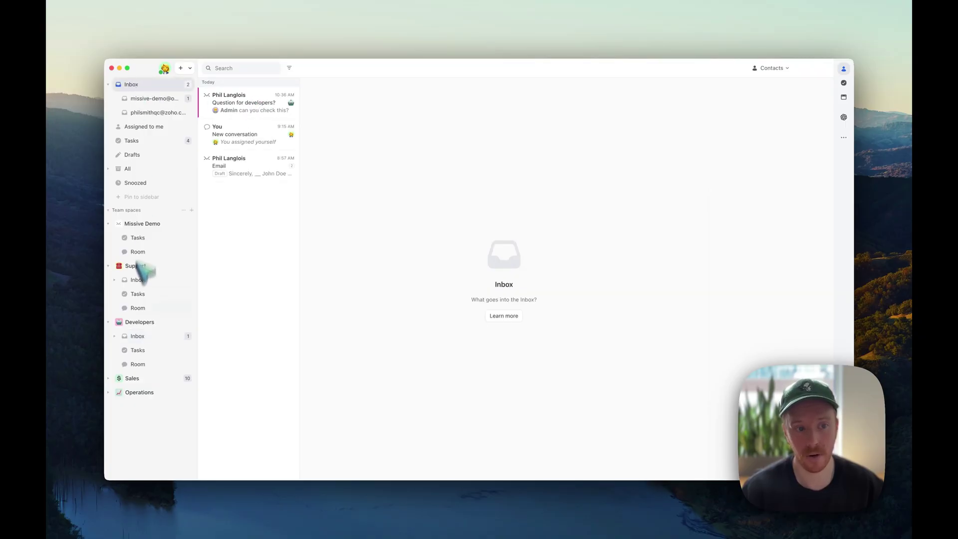
{"action": "left_click", "coordinate": [249, 106]}
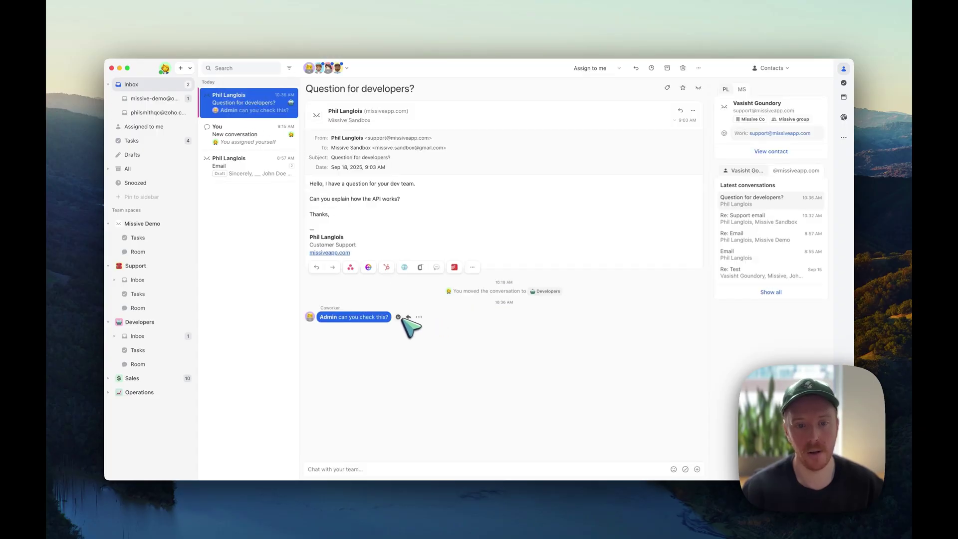
{"action": "left_click", "coordinate": [399, 317]}
{"action": "left_click", "coordinate": [282, 358]}
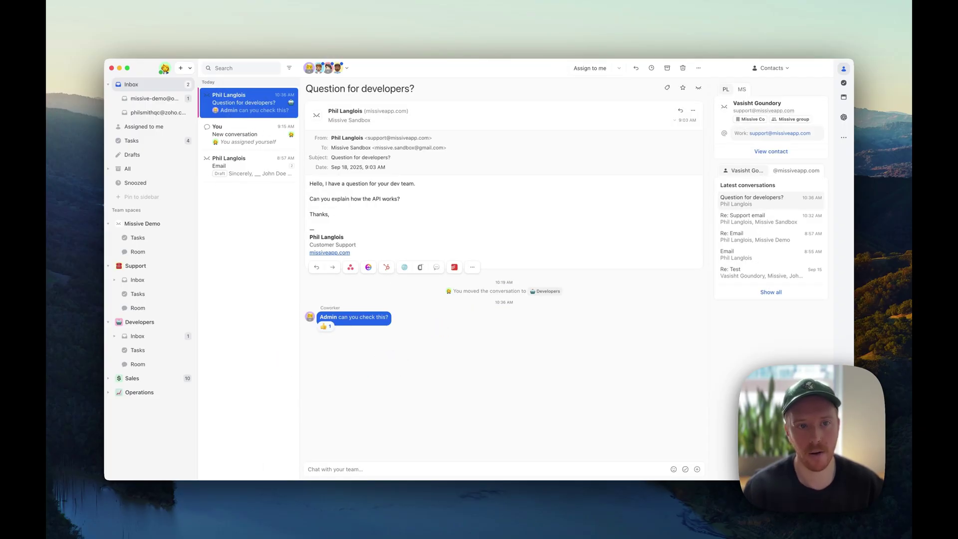
{"action": "key", "text": "BackSpace"}
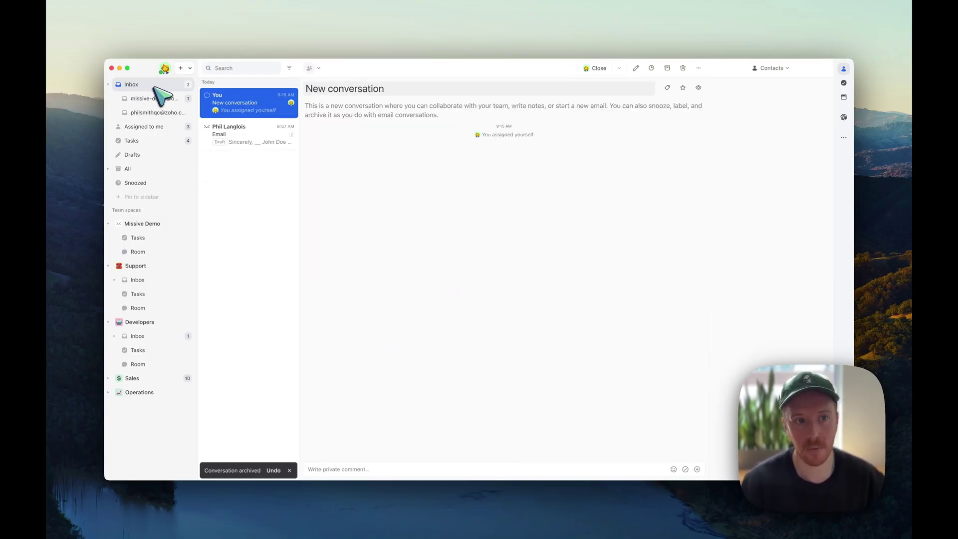
Step: Archive the "Question for developers?" conversation from the Developers team inbox, and open the archived conversation to view its activity
{"action": "left_click", "coordinate": [172, 337]}
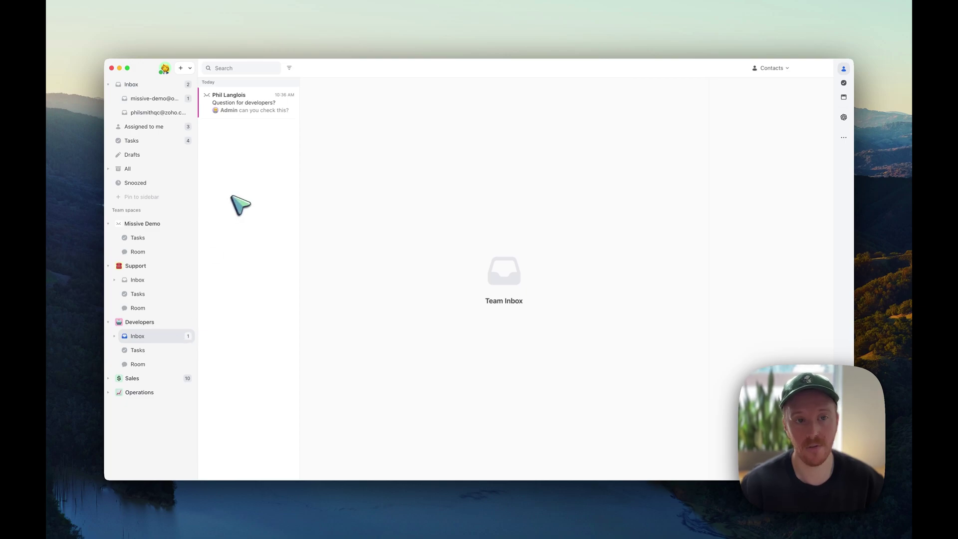
{"action": "left_click", "coordinate": [252, 115]}
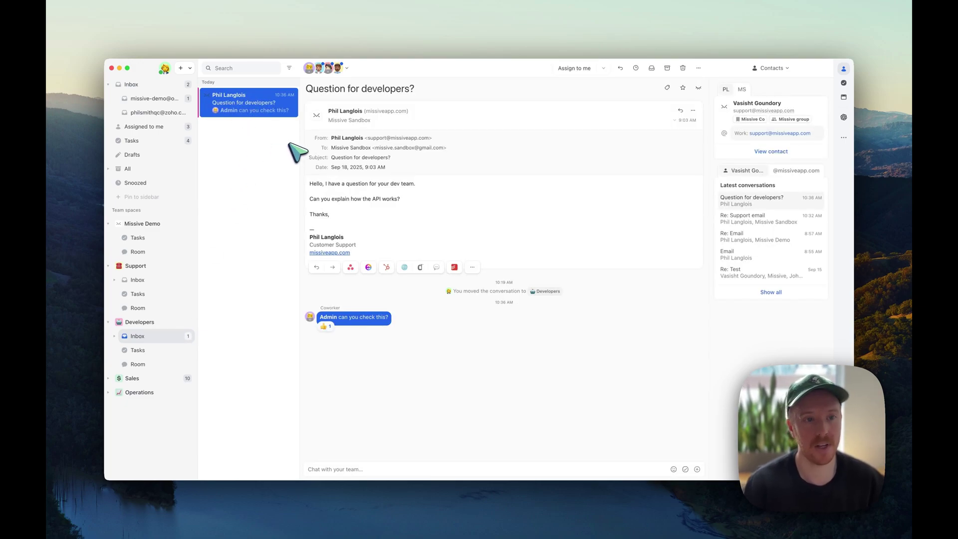
{"action": "key", "text": "BackSpace"}
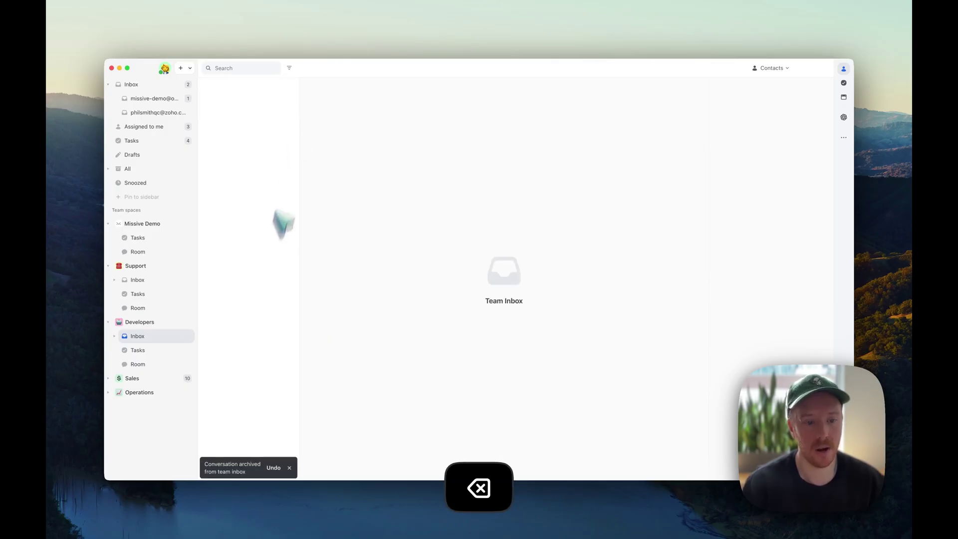
{"action": "left_click", "coordinate": [238, 476]}
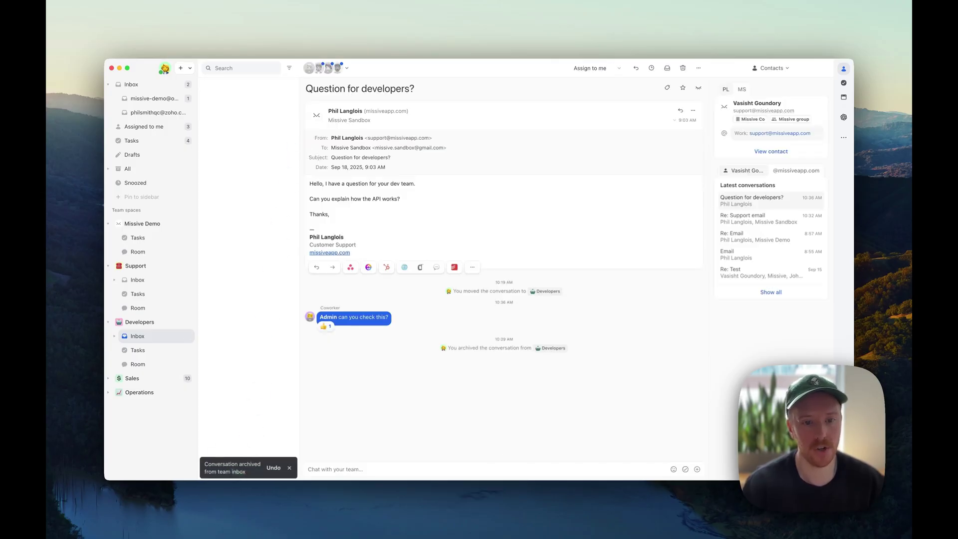
{"action": "mouse_move", "coordinate": [325, 71]}
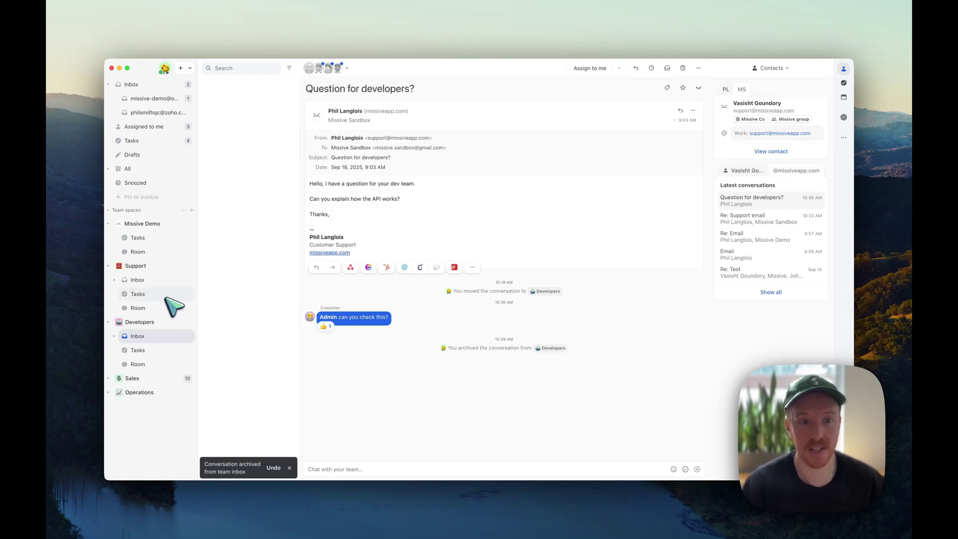
Step: Post a comment in the "Question for developers?" conversation that mentions Coworker 2
{"action": "left_click", "coordinate": [330, 470]}
{"action": "type", "text": "@cow"}
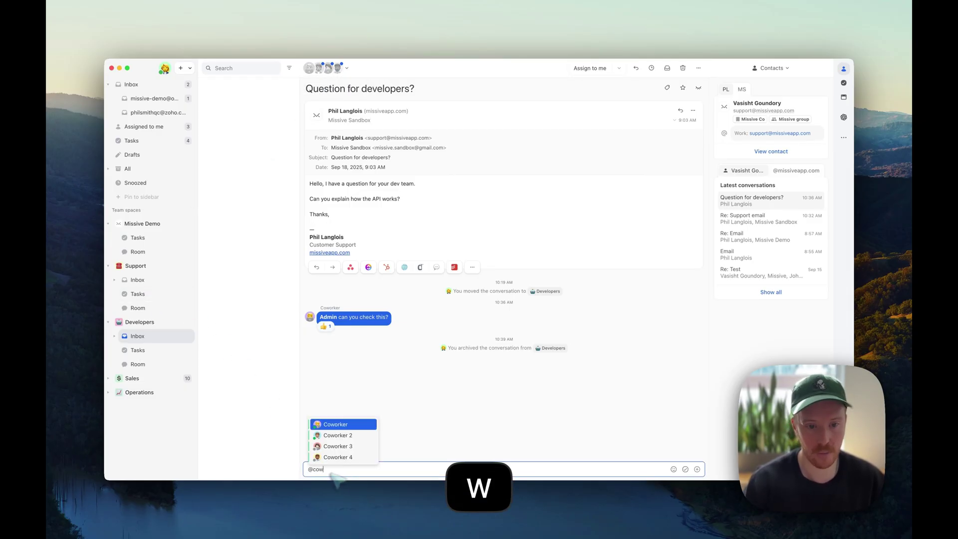
{"action": "key", "text": "Down"}
{"action": "key", "text": "Return"}
{"action": "key", "text": "Return"}
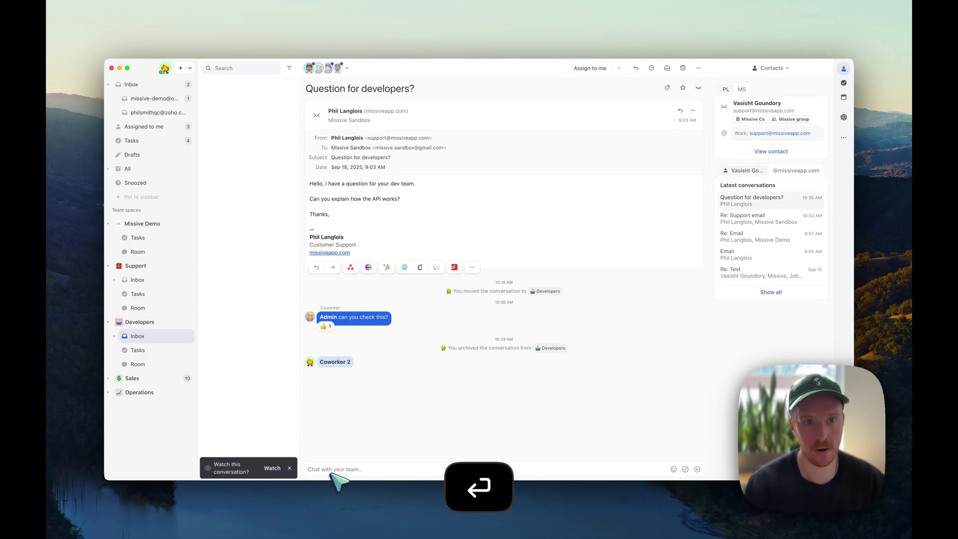
Step: Check Coworker 2's status among the conversation's participants, and view the conversation's watch and notification options
{"action": "mouse_move", "coordinate": [311, 71]}
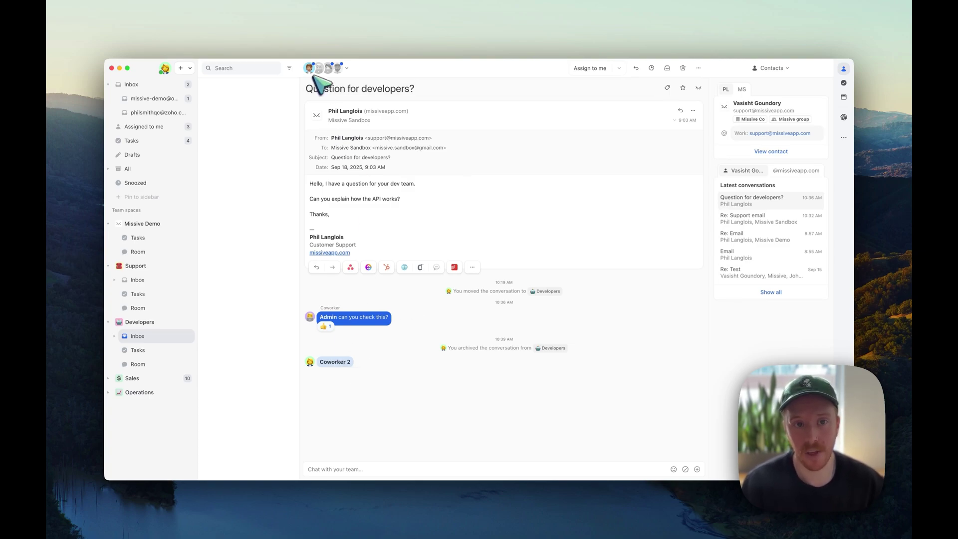
{"action": "mouse_move", "coordinate": [310, 71]}
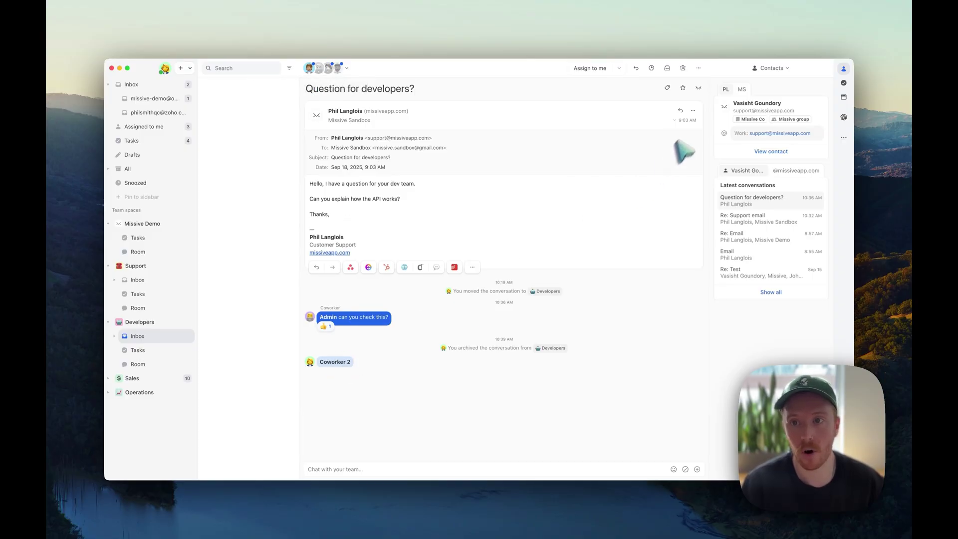
{"action": "left_click", "coordinate": [698, 88]}
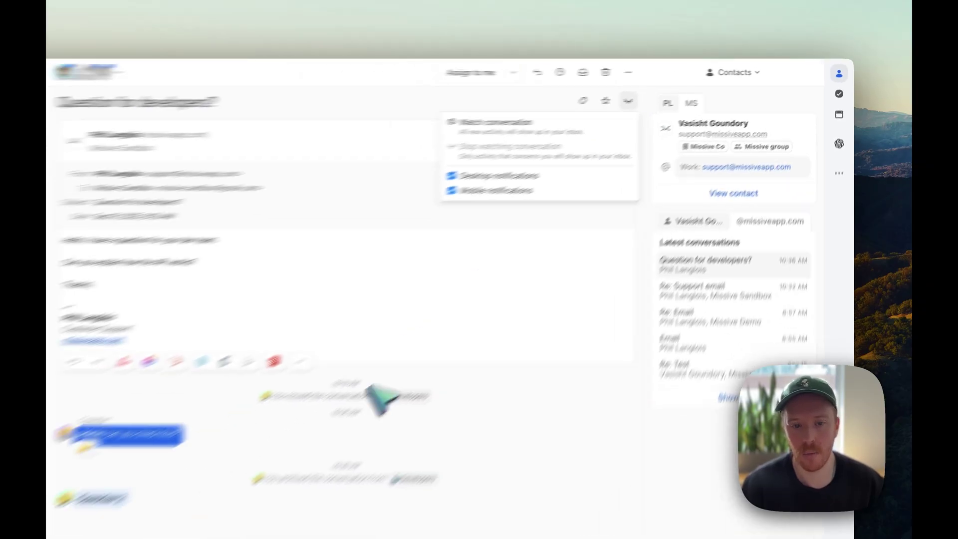
{"action": "left_click", "coordinate": [379, 396]}
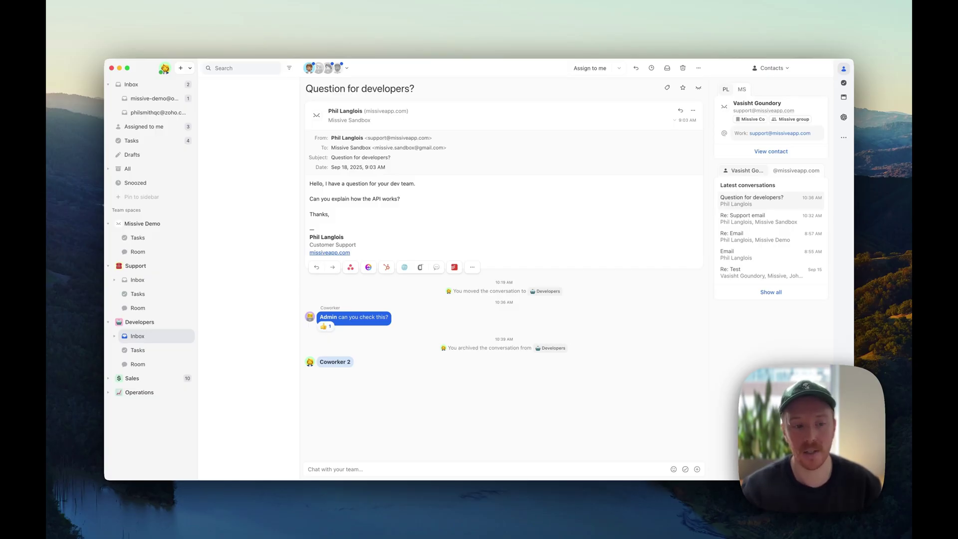
Step: Expand the Developers team inbox and view its "Assigned to others" and "Assigned to me" lists
{"action": "left_click", "coordinate": [114, 336]}
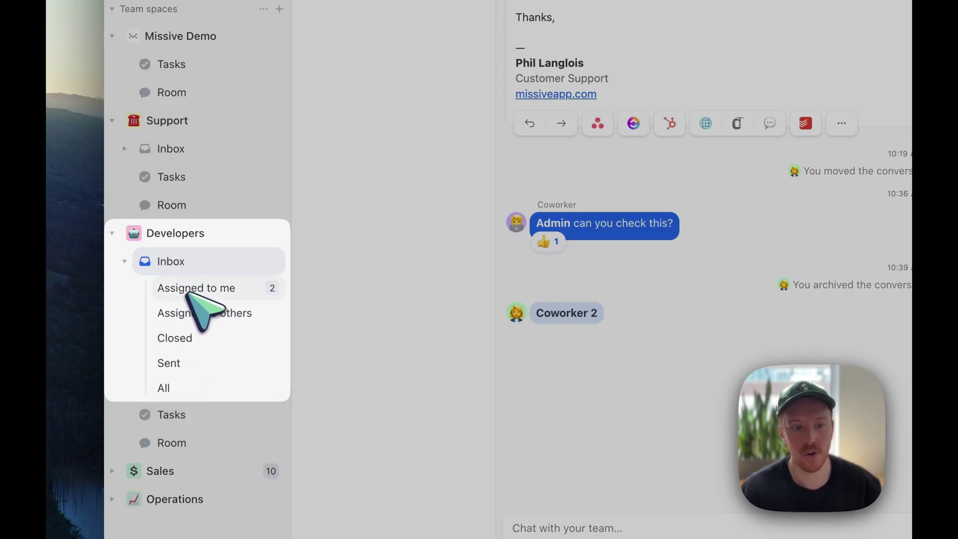
{"action": "left_click", "coordinate": [219, 318]}
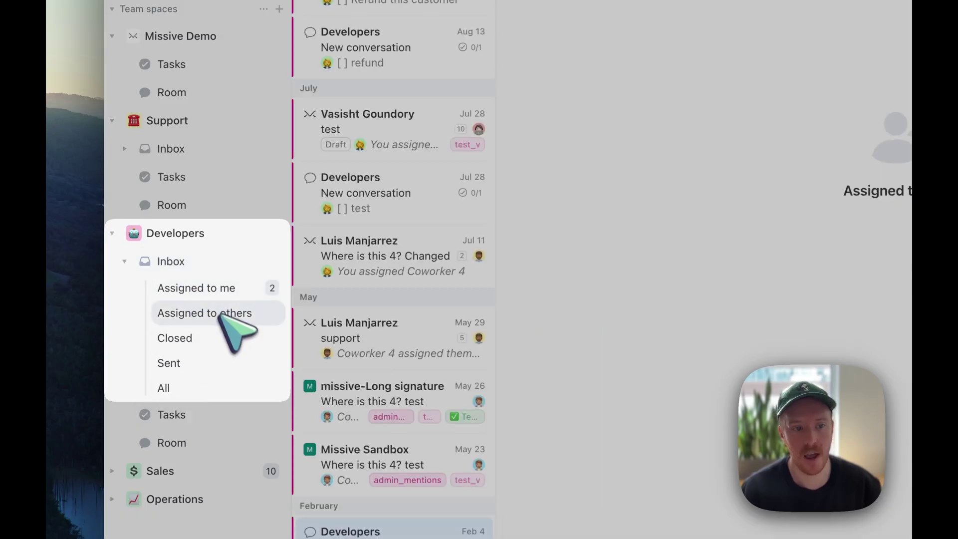
{"action": "left_click", "coordinate": [210, 289]}
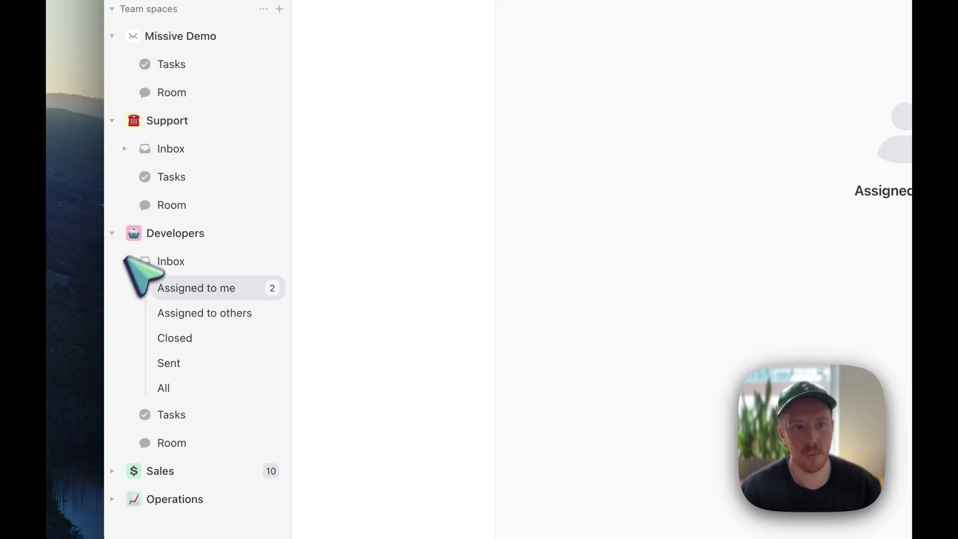
{"action": "scroll", "coordinate": [219, 108], "scroll_direction": "up", "scroll_amount": 5}
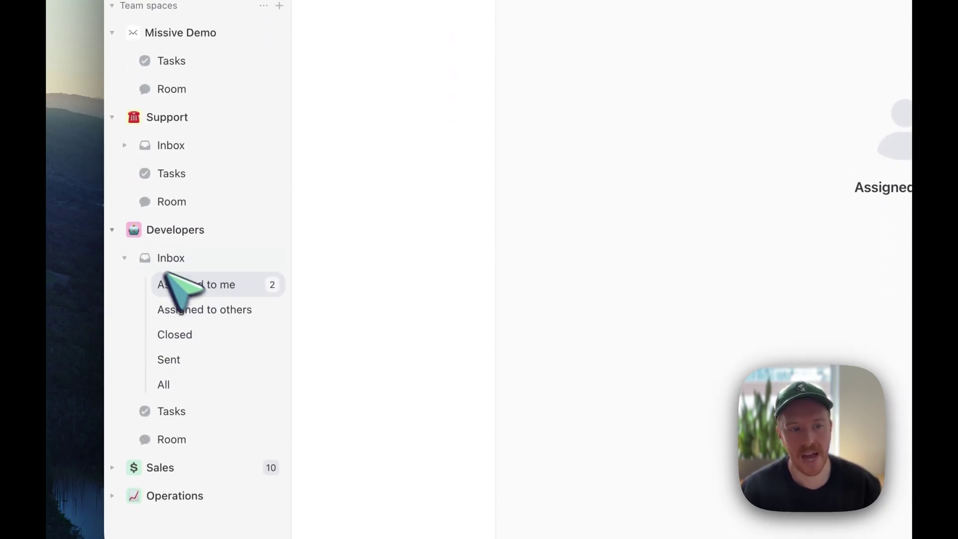
Step: View the Support team inbox, switch to Gmail to compare its inbox, and return to Missive
{"action": "left_click", "coordinate": [219, 145]}
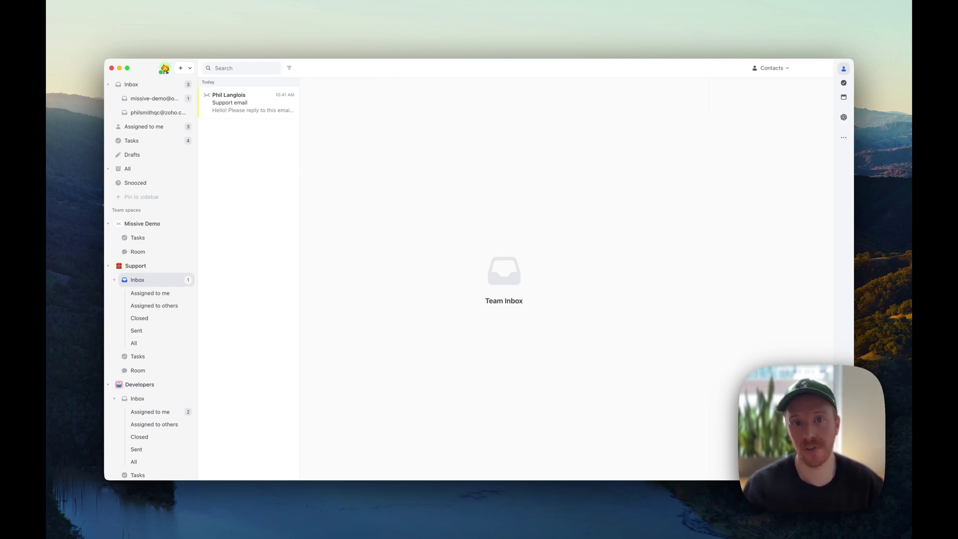
{"action": "key", "text": "super+Tab"}
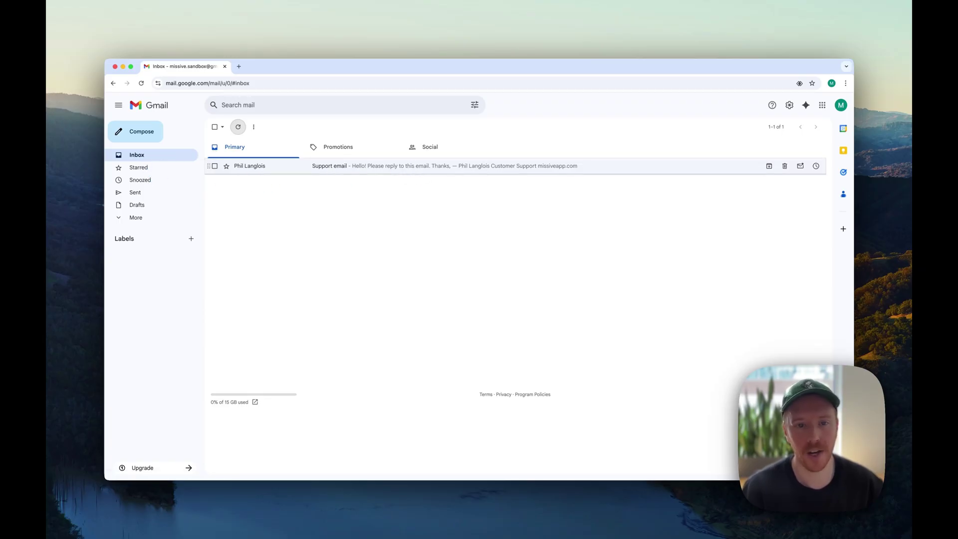
{"action": "key", "text": "super+Tab"}
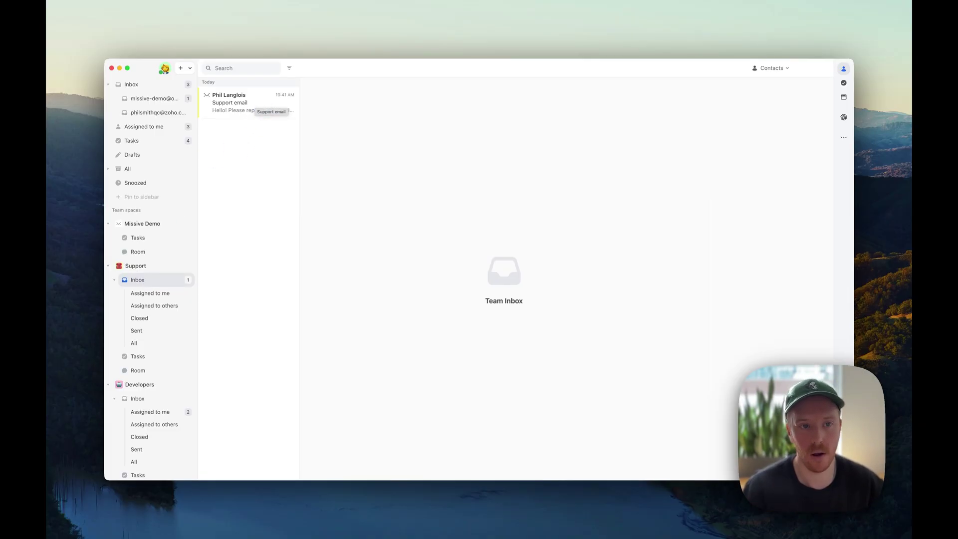
Step: Archive the "Support email" conversation from the Support team inbox, and switch to Gmail to refresh its inbox
{"action": "left_click", "coordinate": [269, 105]}
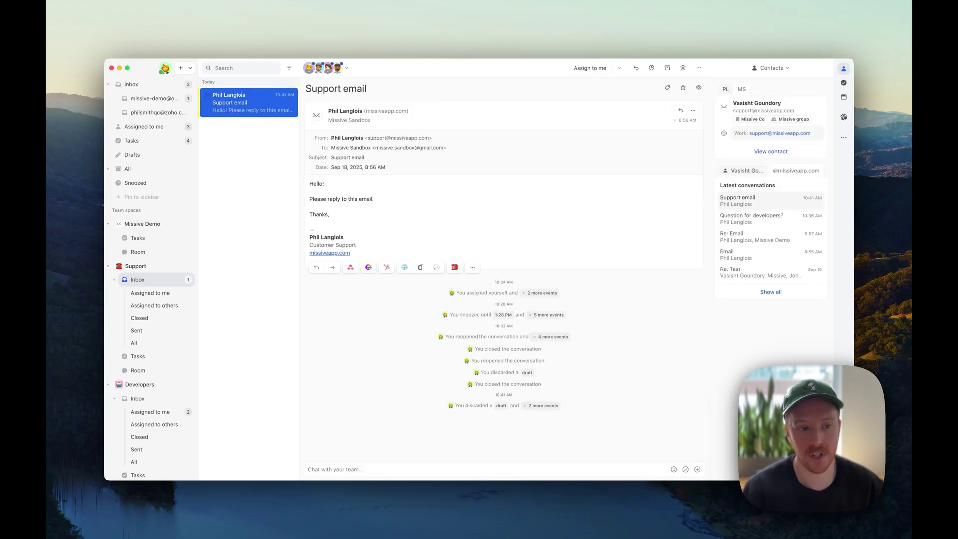
{"action": "key", "text": "BackSpace"}
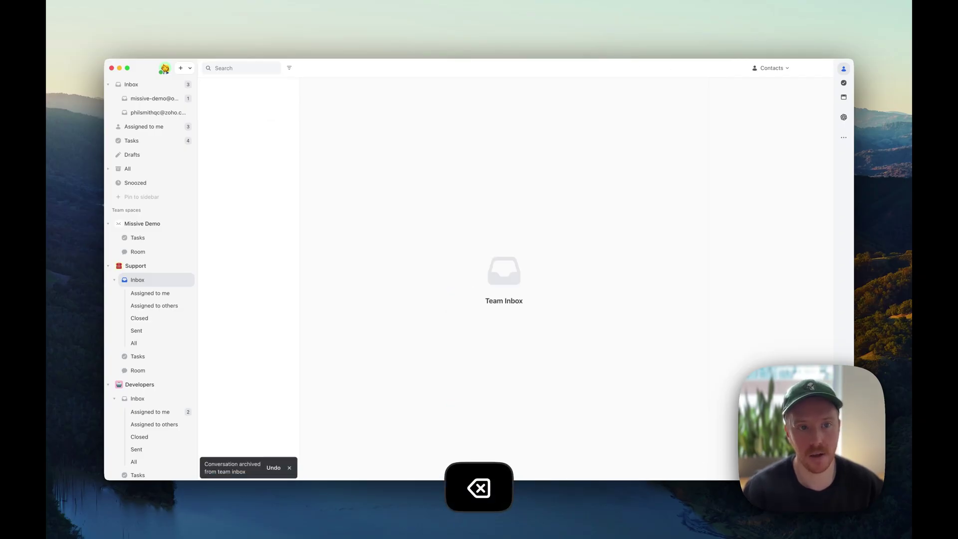
{"action": "key", "text": "super+Tab"}
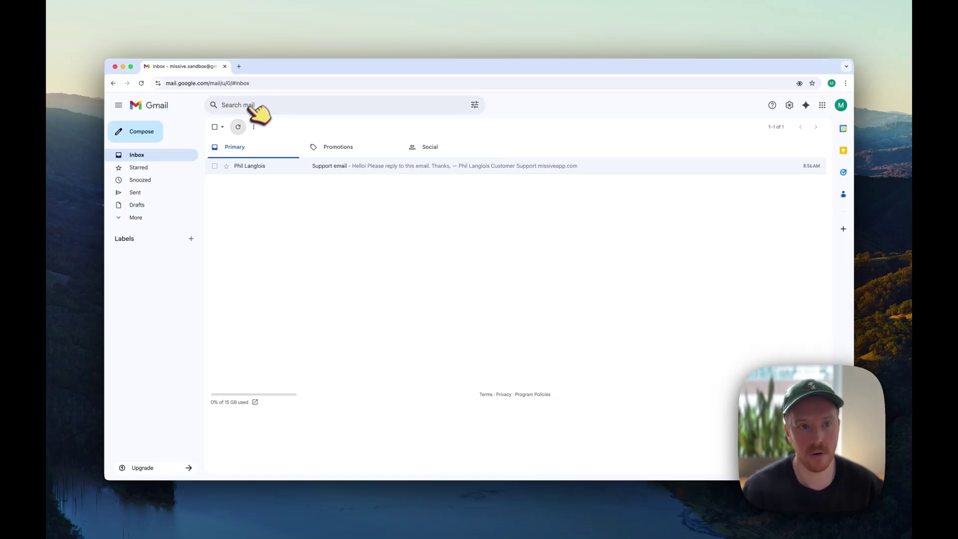
{"action": "left_click", "coordinate": [238, 126]}
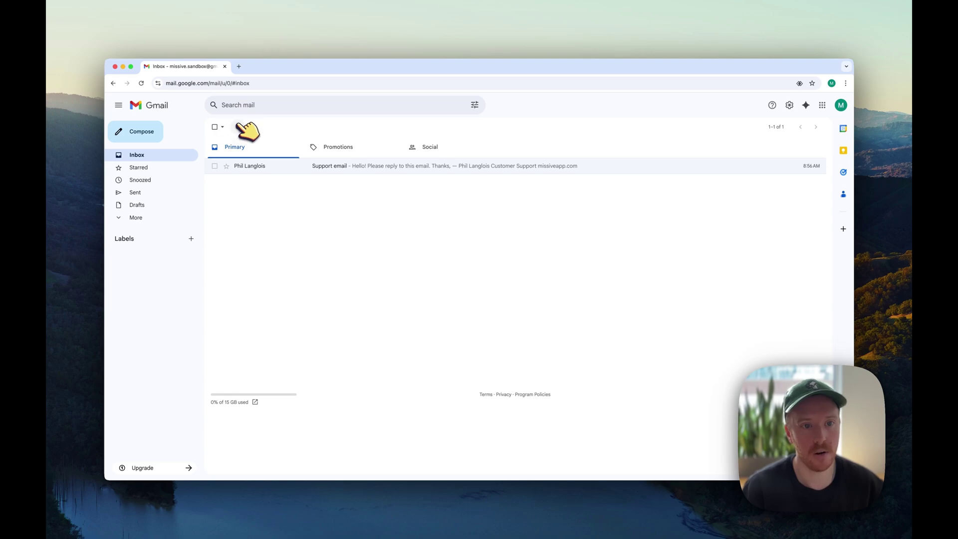
Step: Return to Missive and move the "Support email" conversation from the Support team's All list back to the team inbox
{"action": "key", "text": "super+Tab"}
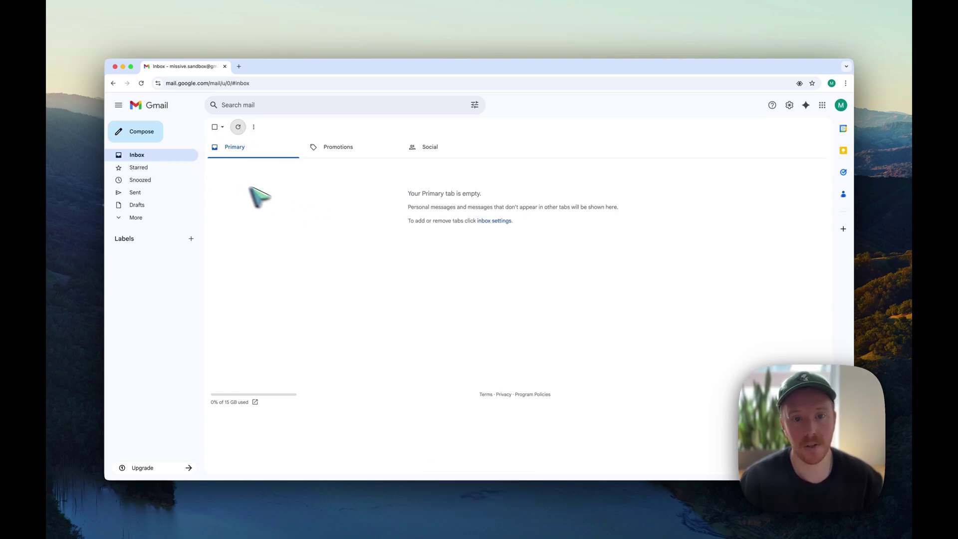
{"action": "key", "text": "super+Tab"}
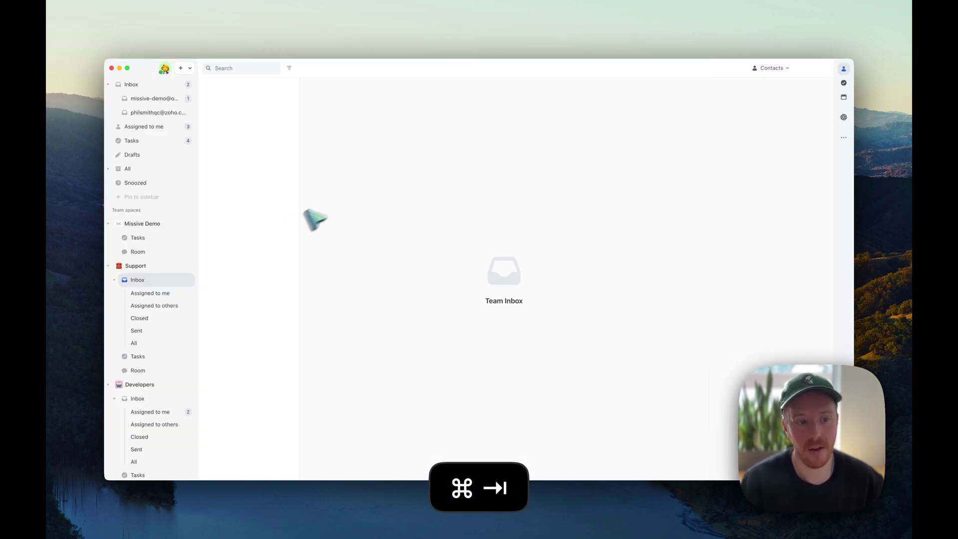
{"action": "left_click", "coordinate": [135, 342]}
{"action": "left_click", "coordinate": [240, 106]}
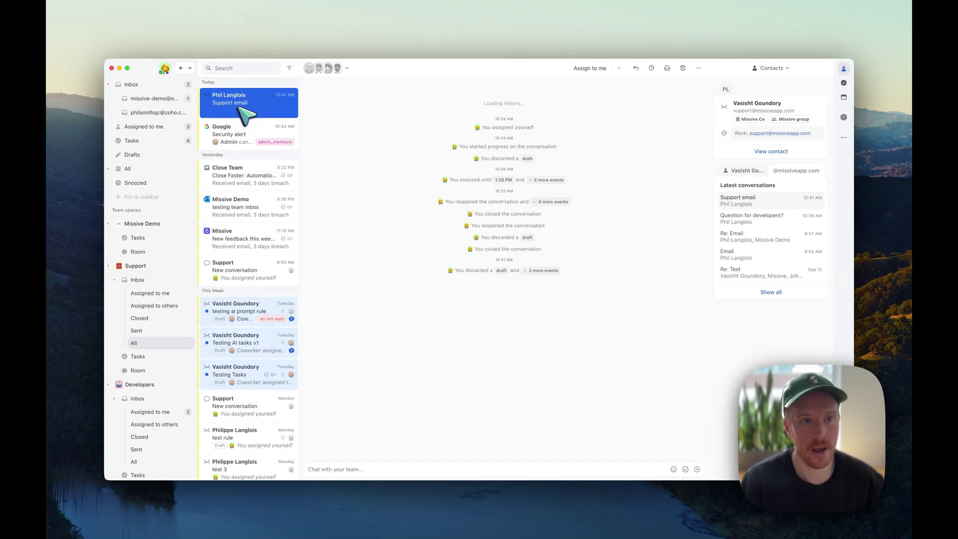
{"action": "left_click", "coordinate": [619, 67]}
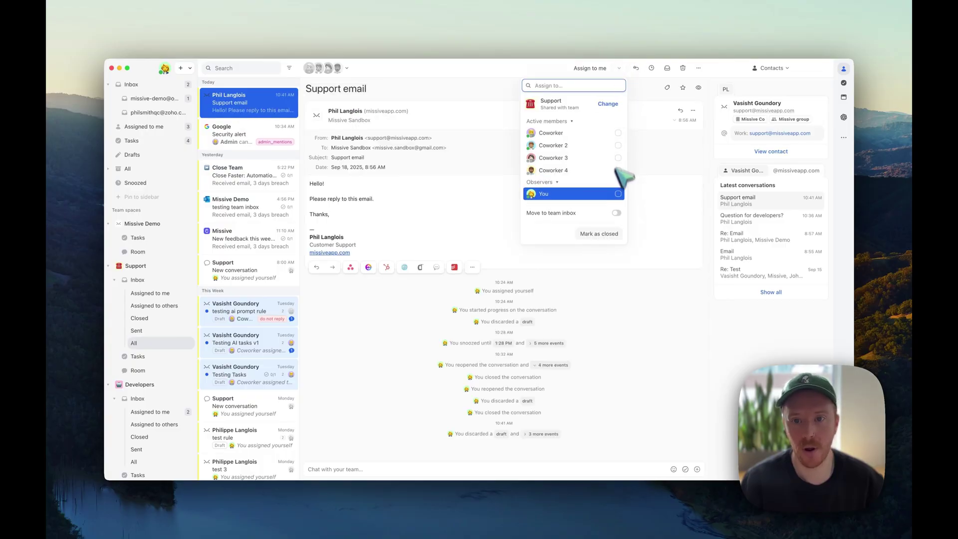
{"action": "left_click", "coordinate": [617, 213]}
{"action": "left_click", "coordinate": [618, 233]}
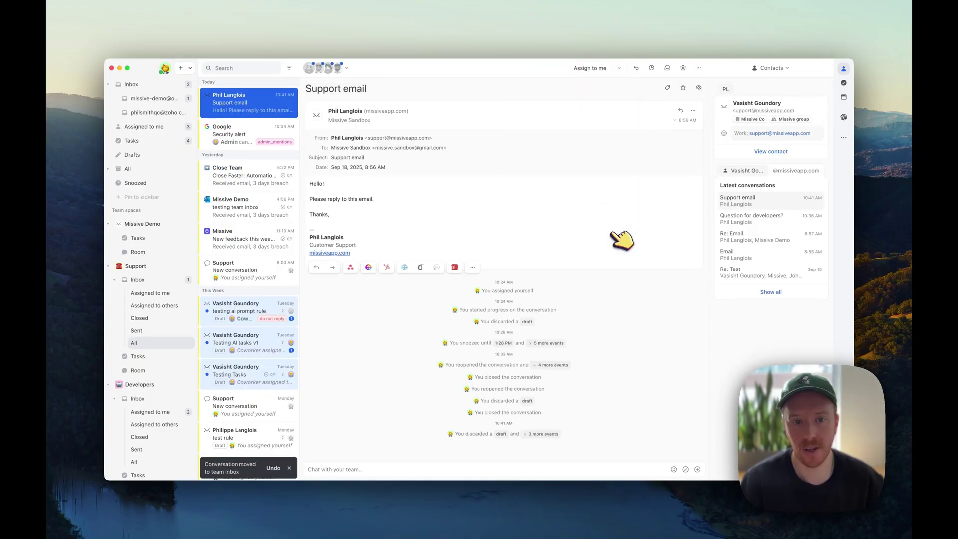
Step: View the Support team inbox, and switch to Gmail to refresh its inbox and compare
{"action": "left_click", "coordinate": [145, 281]}
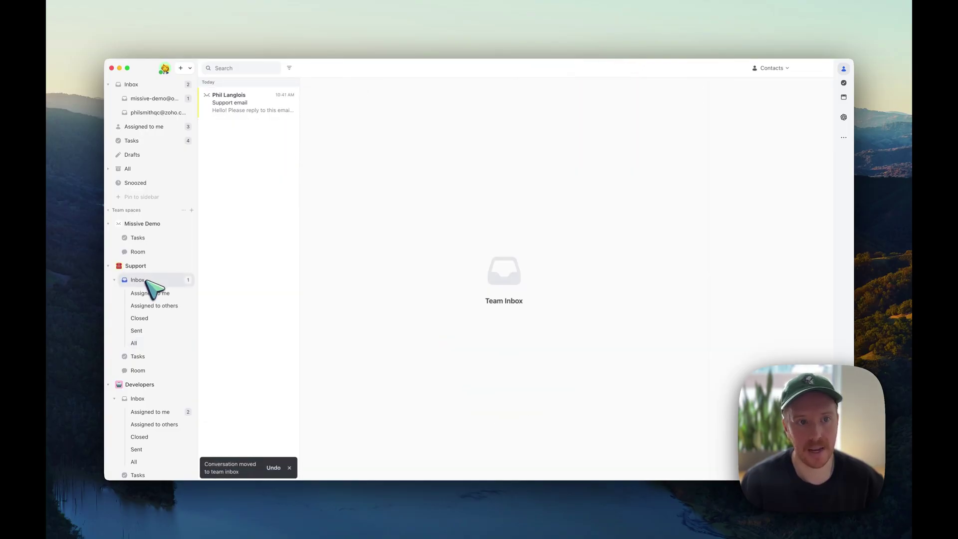
{"action": "key", "text": "super+Tab"}
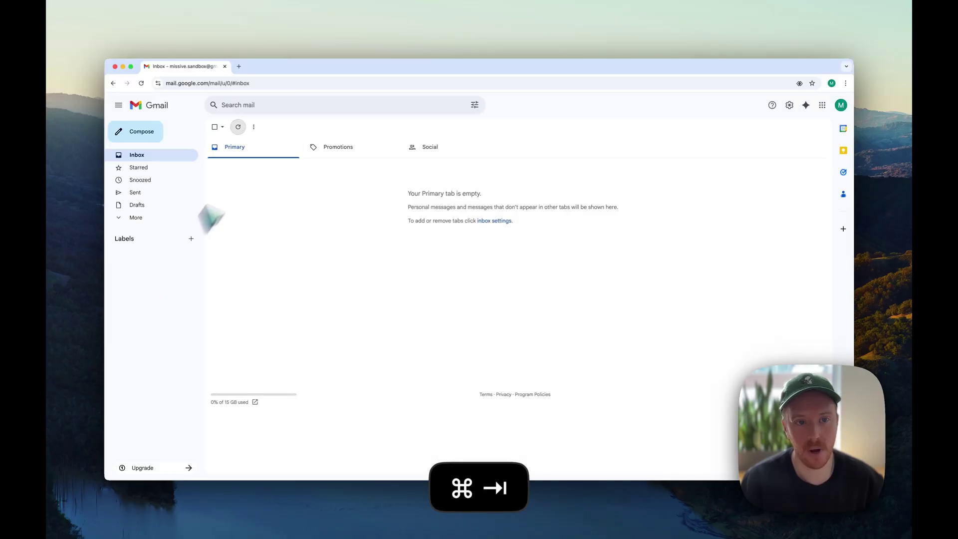
{"action": "left_click", "coordinate": [238, 127]}
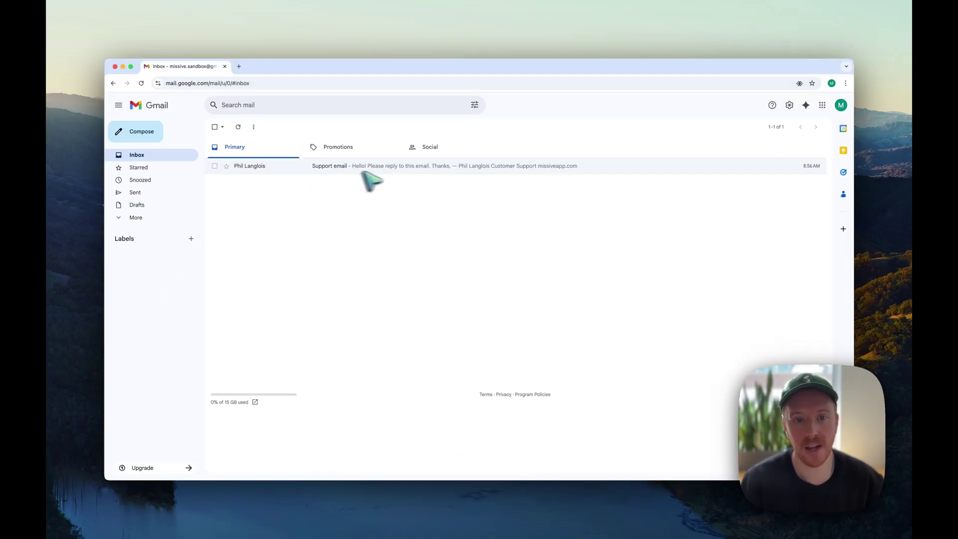
Step: Return to Missive and assign the "Support email" conversation in the Support team inbox to Coworker 2
{"action": "key", "text": "super+Tab"}
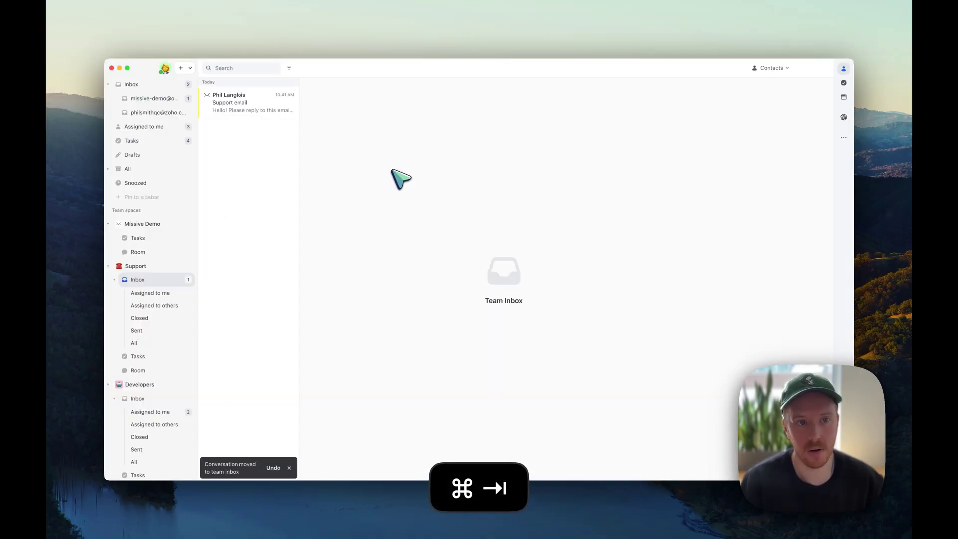
{"action": "left_click", "coordinate": [242, 115]}
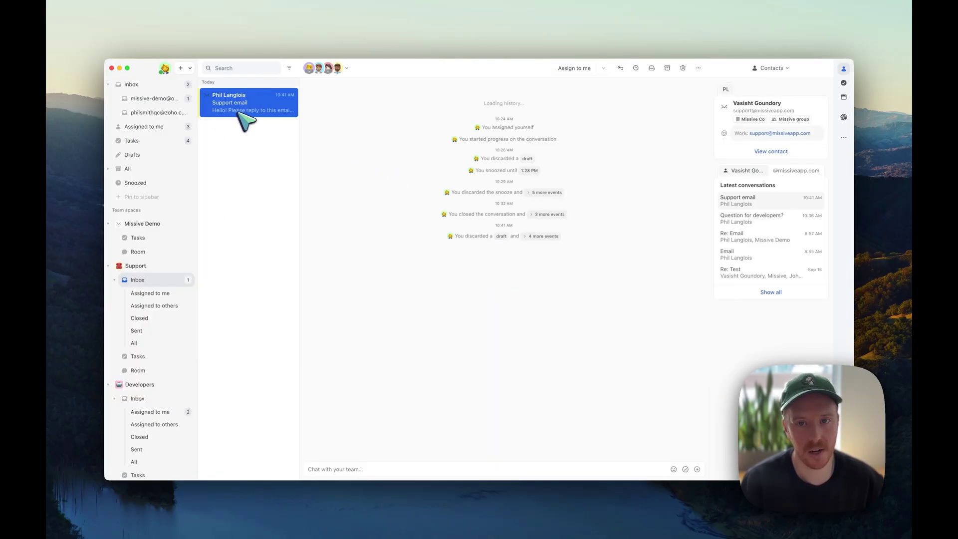
{"action": "left_click", "coordinate": [603, 68]}
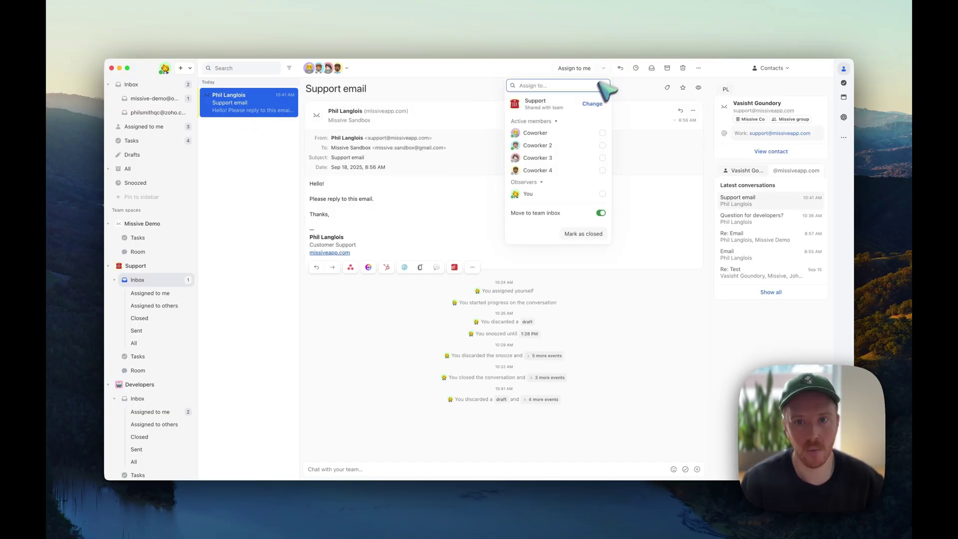
{"action": "left_click", "coordinate": [602, 145]}
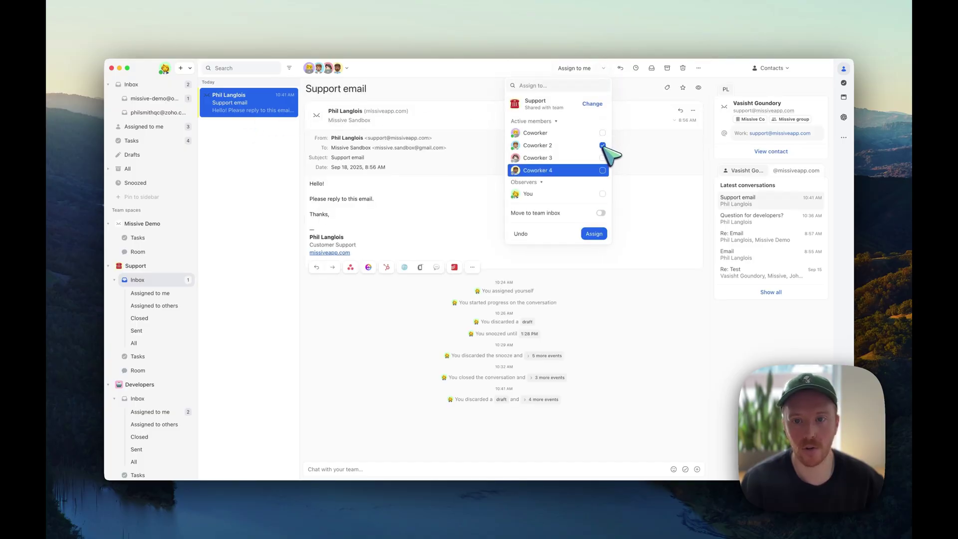
{"action": "left_click", "coordinate": [594, 234]}
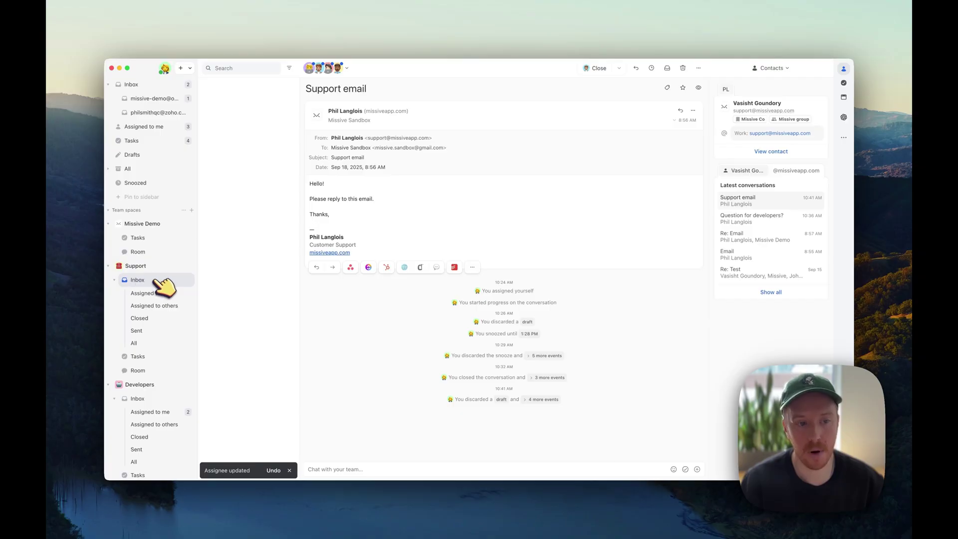
Step: Switch to Gmail to refresh its inbox, and return to Missive to check Coworker 2's status in "Support email"
{"action": "key", "text": "super+Tab"}
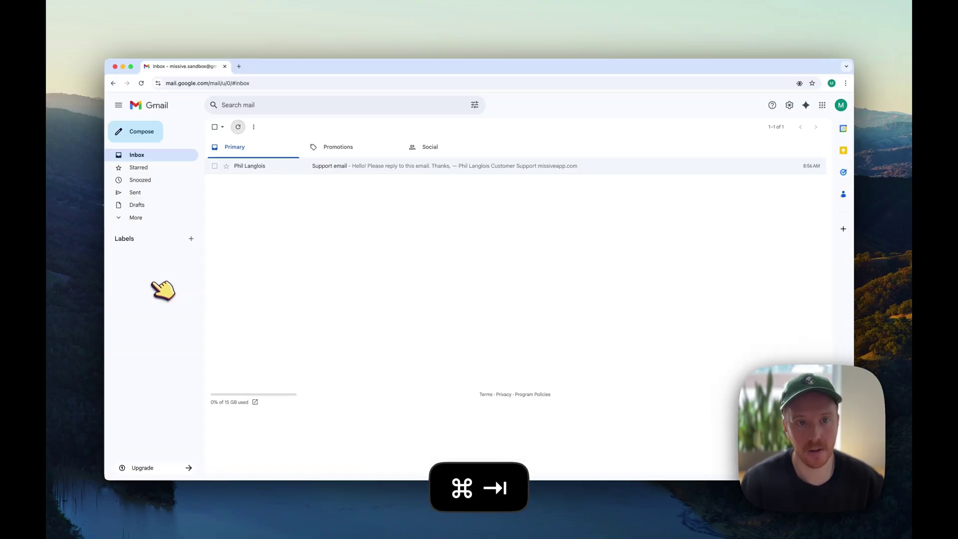
{"action": "left_click", "coordinate": [238, 126]}
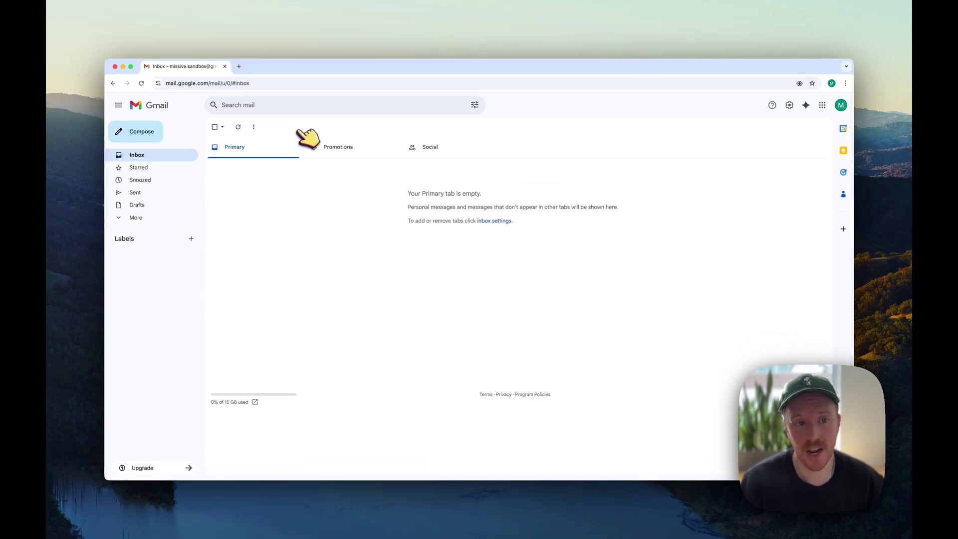
{"action": "key", "text": "super+Tab"}
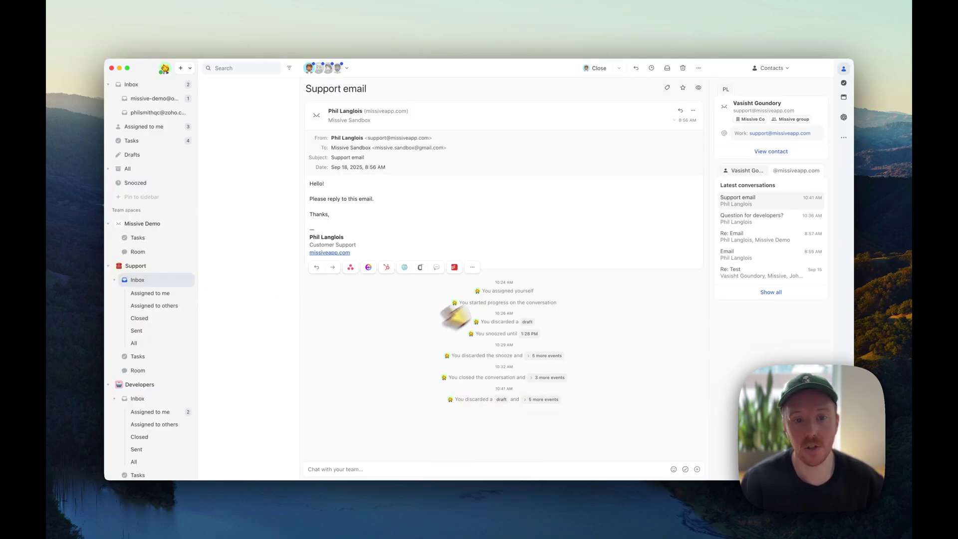
{"action": "mouse_move", "coordinate": [310, 69]}
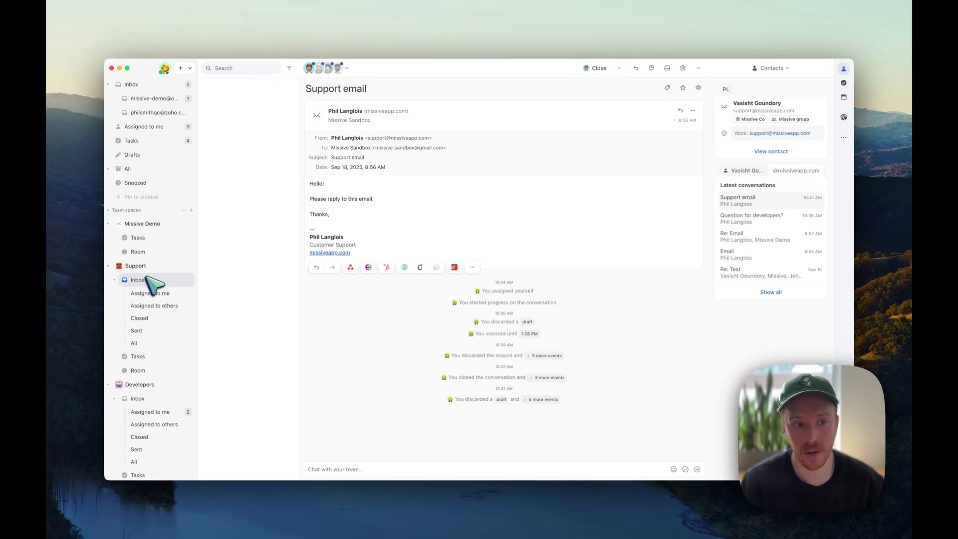
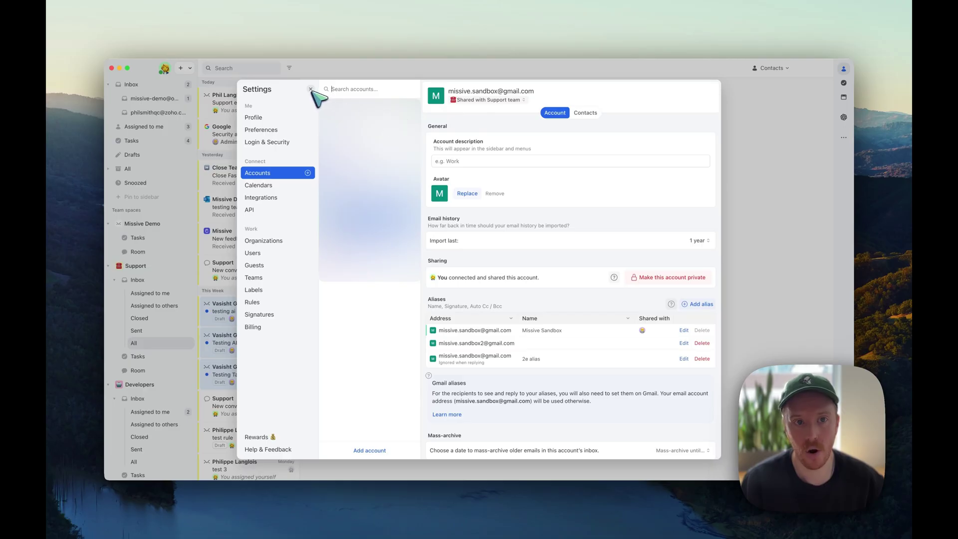
Step: Close the settings and add yourself as an assignee of "Support email" in the Support team's All list, alongside Coworker 2
{"action": "left_click", "coordinate": [310, 90]}
{"action": "left_click", "coordinate": [239, 109]}
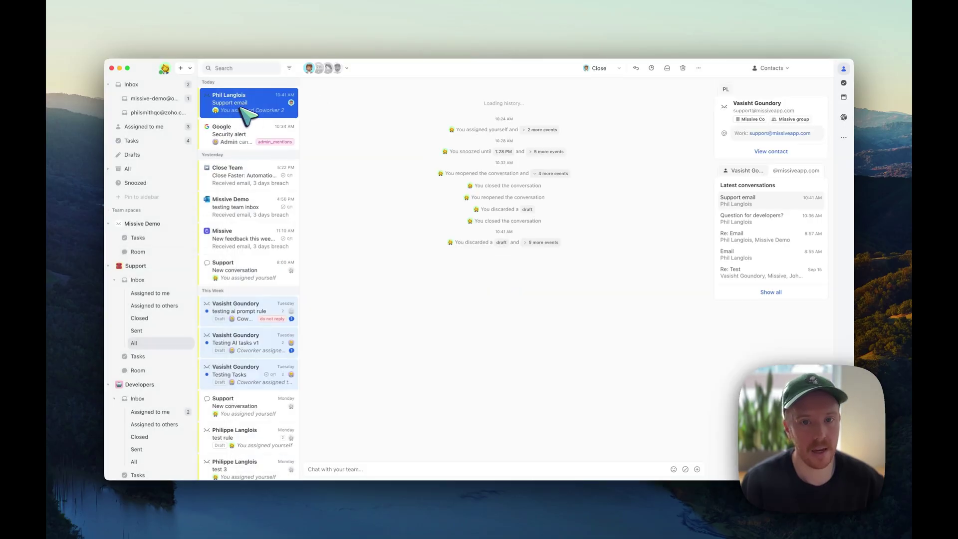
{"action": "left_click", "coordinate": [620, 67]}
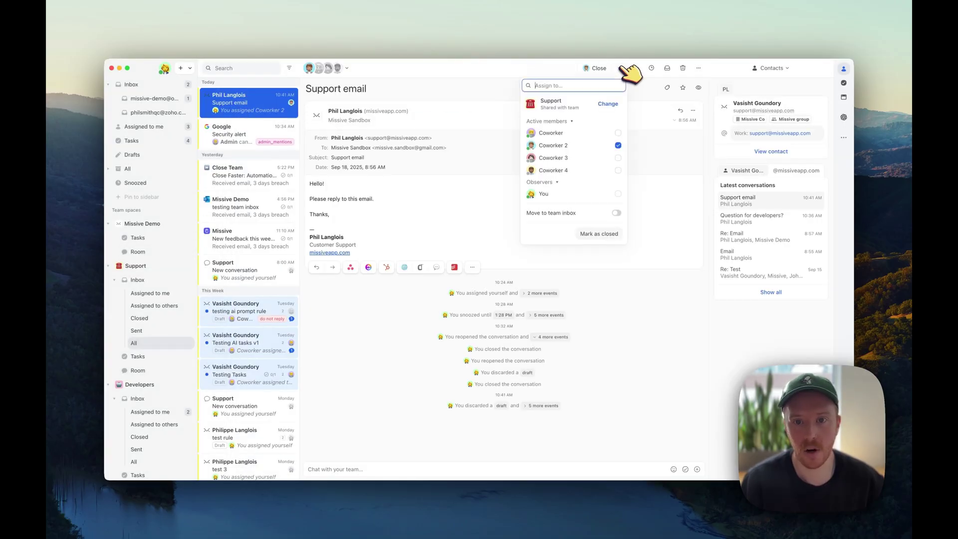
{"action": "left_click", "coordinate": [618, 193]}
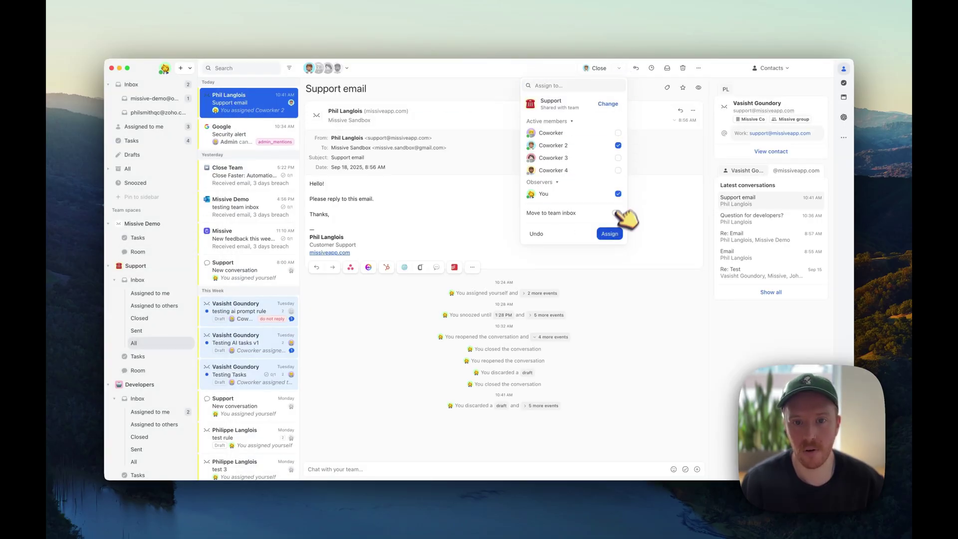
{"action": "left_click", "coordinate": [609, 233]}
Step: Unassign Coworker 2 from the "Support email" conversation, keeping only yourself as assignee
{"action": "left_click", "coordinate": [620, 67]}
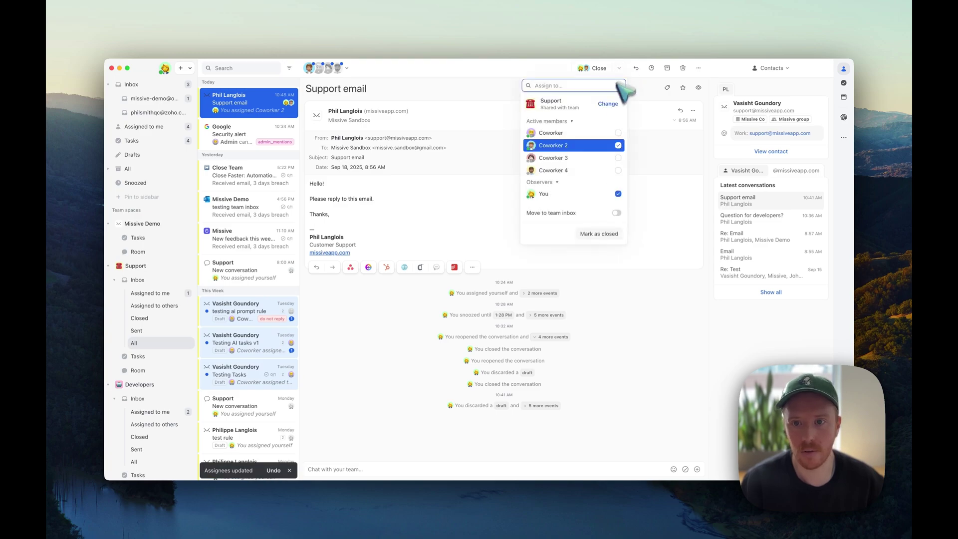
{"action": "left_click", "coordinate": [617, 148]}
{"action": "left_click", "coordinate": [624, 230]}
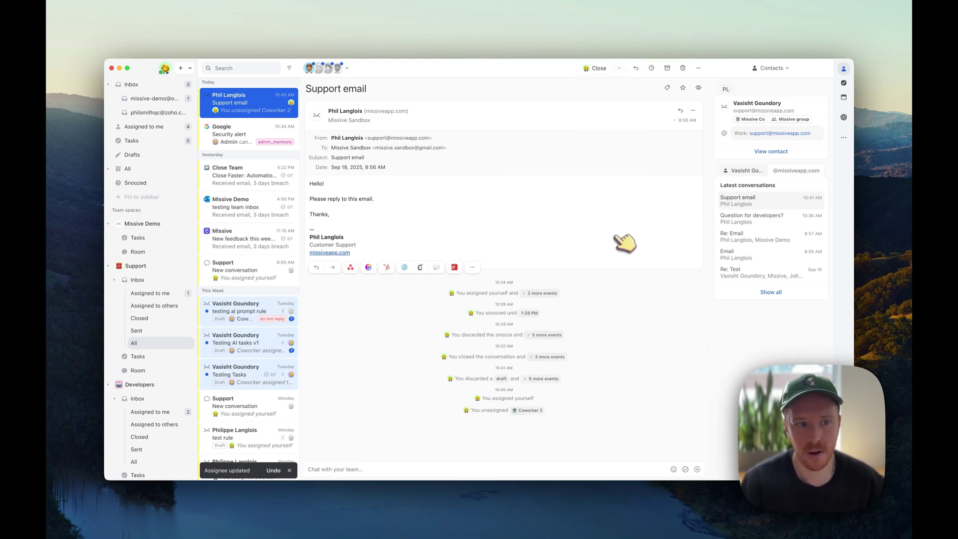
Step: View the Support team inbox and your personal inbox, and switch to Gmail to refresh its inbox for comparison
{"action": "left_click", "coordinate": [152, 282]}
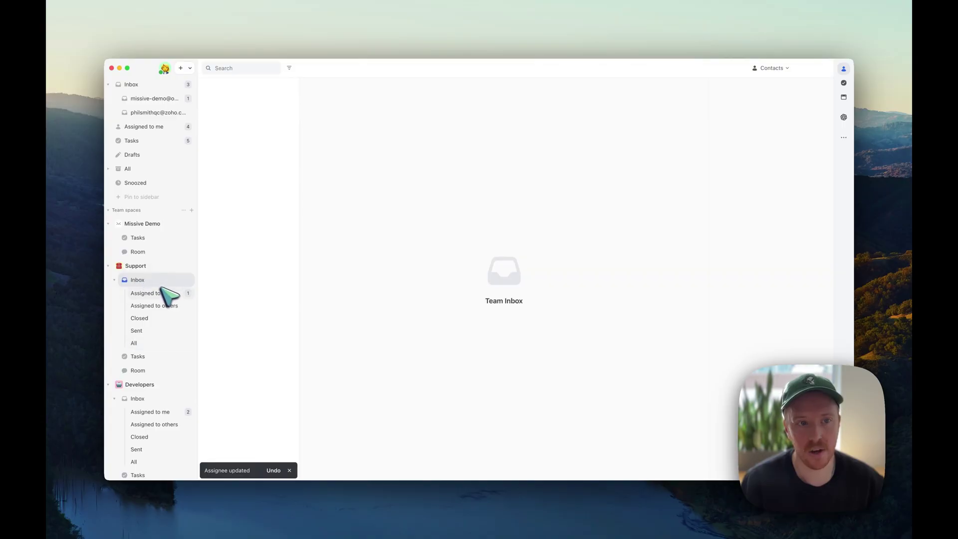
{"action": "left_click", "coordinate": [149, 87]}
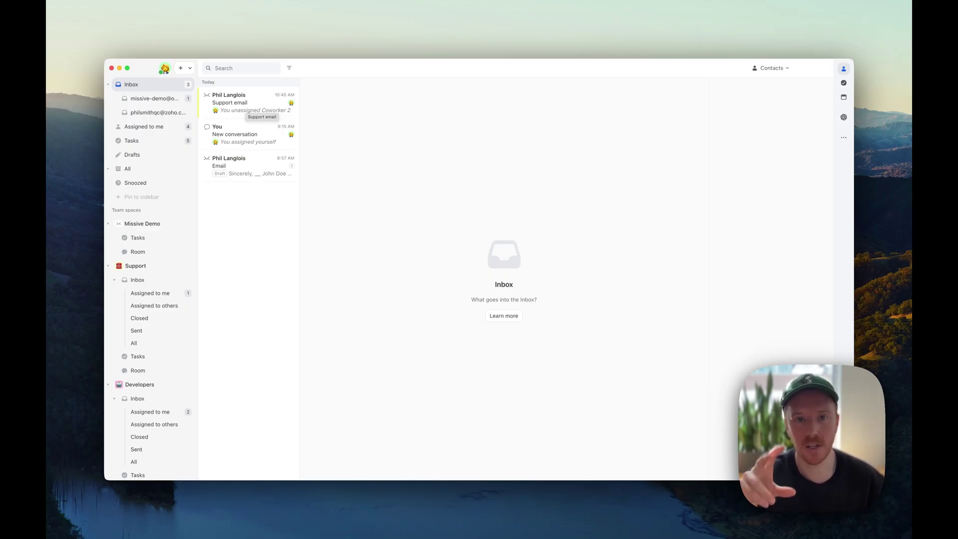
{"action": "key", "text": "super+Tab"}
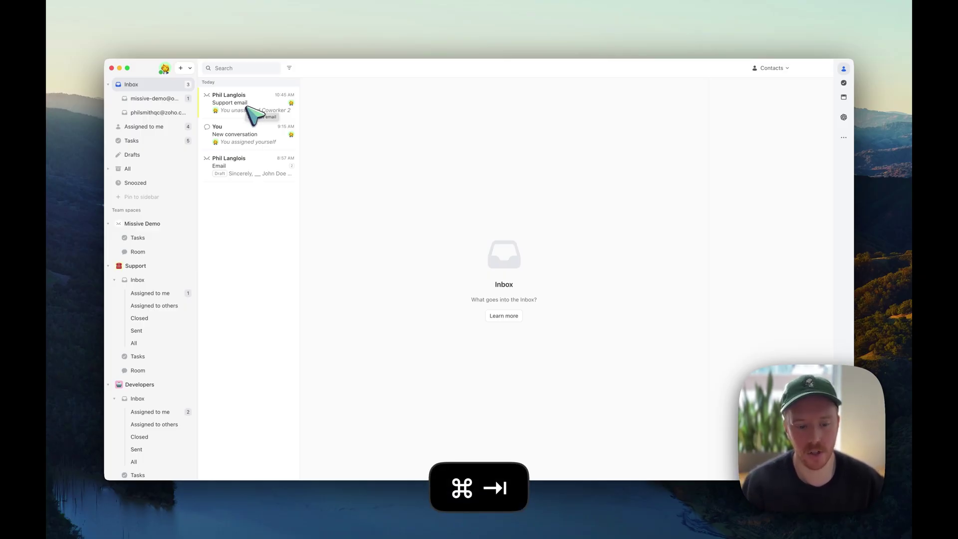
{"action": "left_click", "coordinate": [238, 127]}
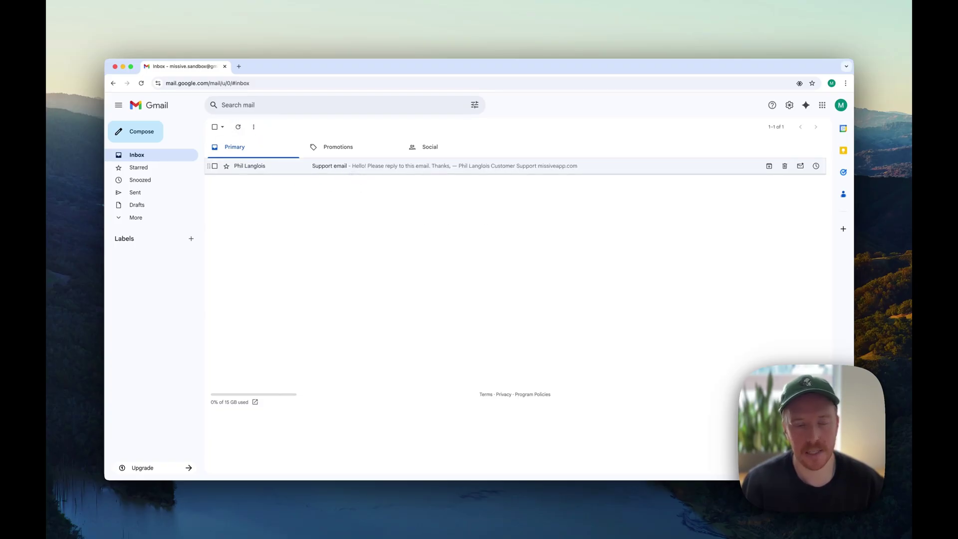
Step: Return to Missive and archive "Support email" from your personal inbox without closing the conversation
{"action": "key", "text": "super+Tab"}
{"action": "left_click", "coordinate": [247, 111]}
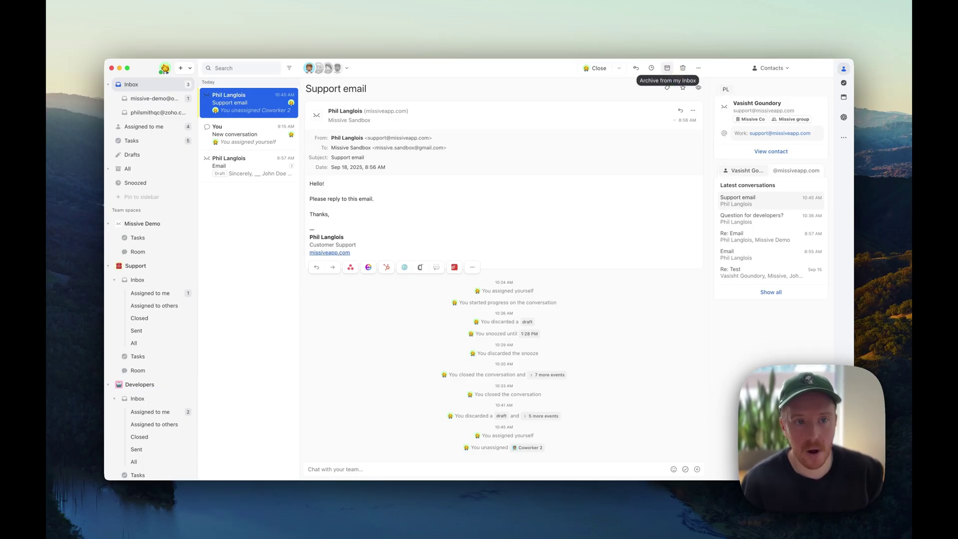
{"action": "left_click", "coordinate": [667, 68]}
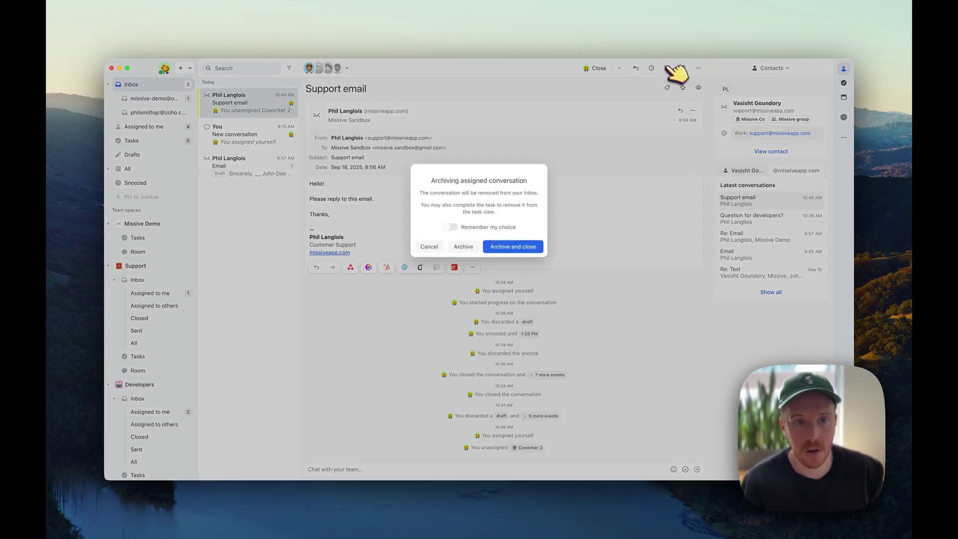
{"action": "left_click", "coordinate": [462, 248]}
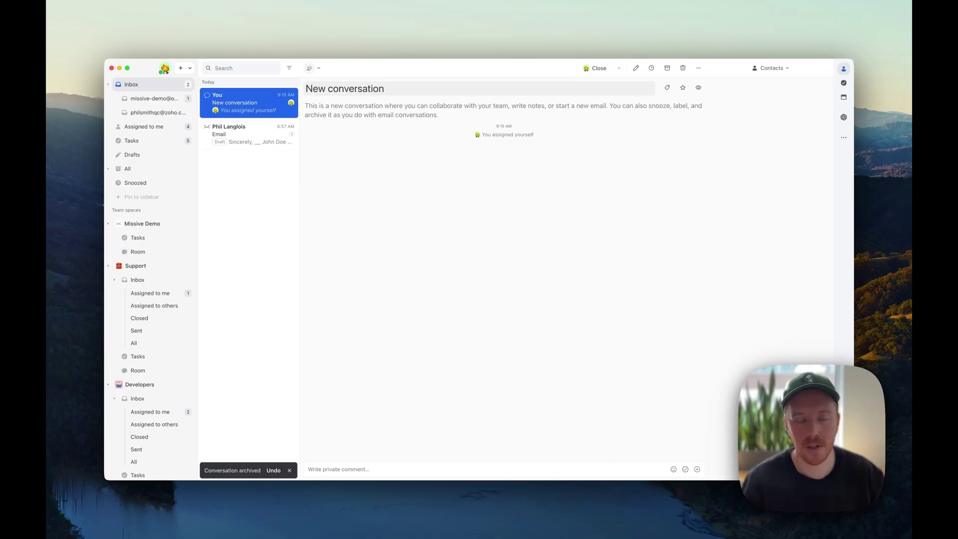
Step: Switch to Gmail to refresh its inbox and check the archived email, and return to Missive
{"action": "key", "text": "super+Tab"}
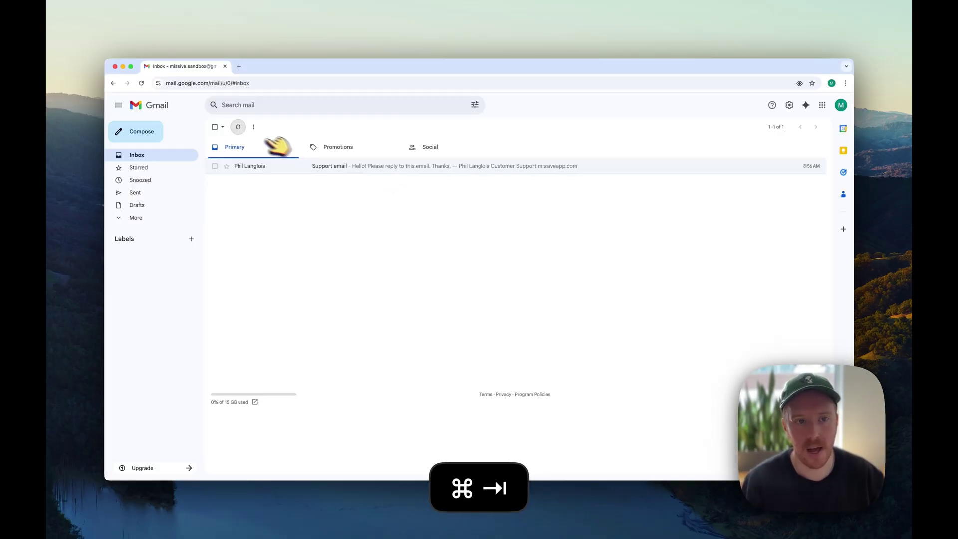
{"action": "left_click", "coordinate": [238, 126]}
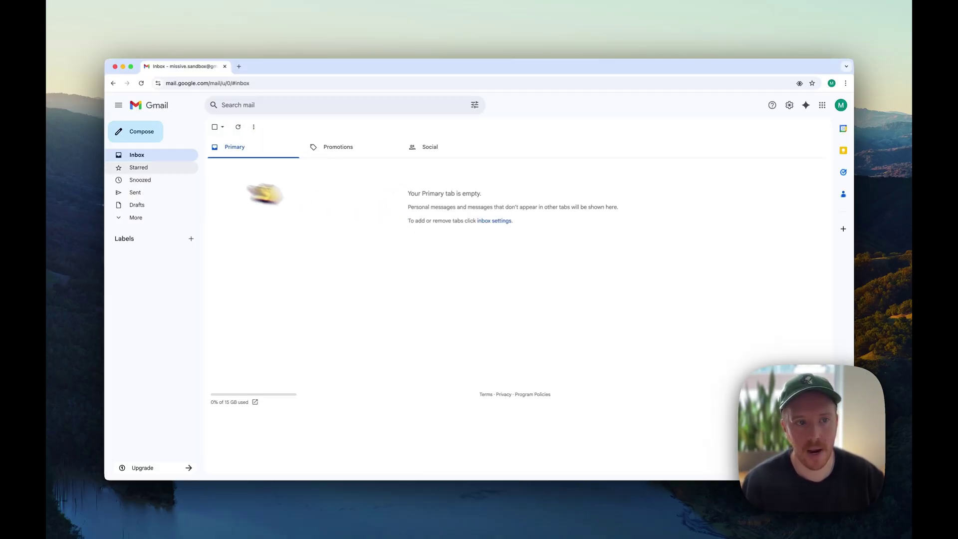
{"action": "key", "text": "super+Tab"}
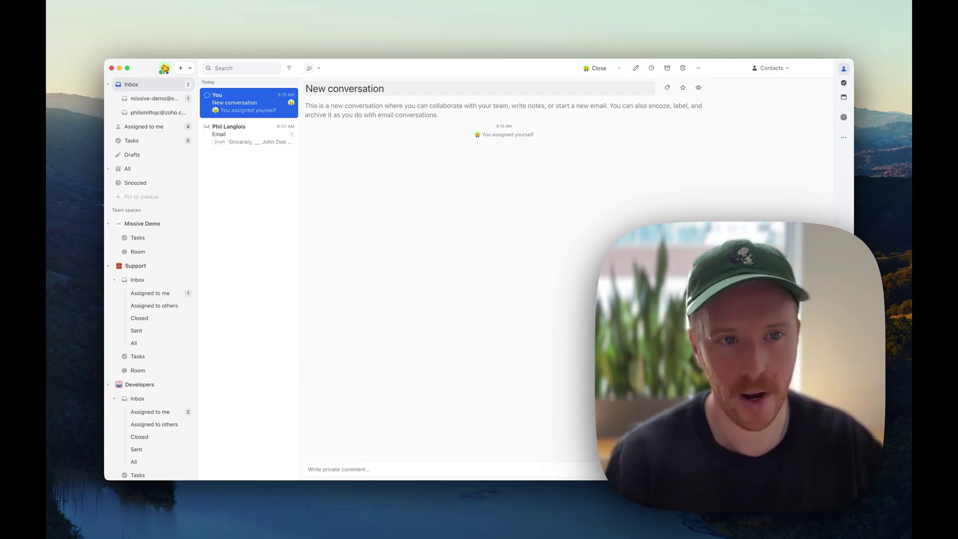
{"action": "key", "text": "BackSpace"}
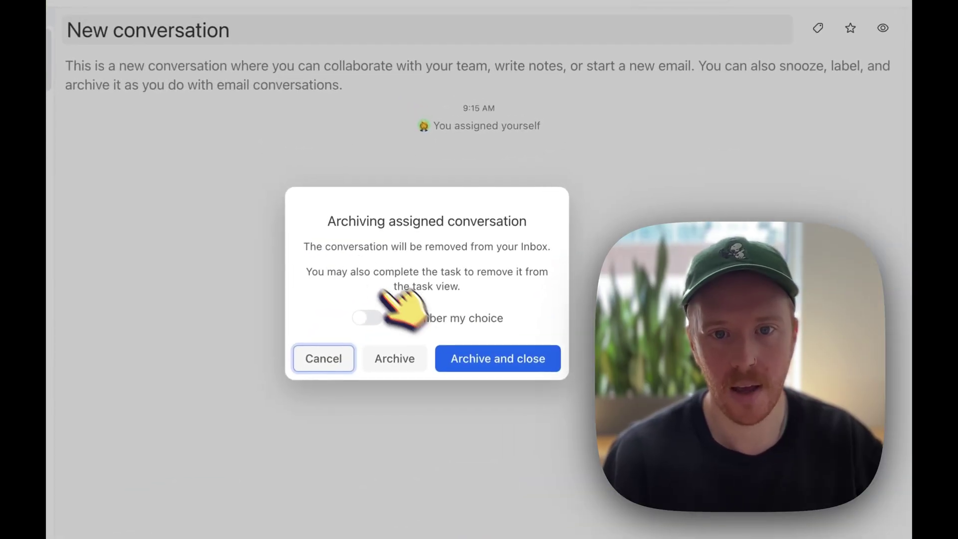
{"action": "left_click", "coordinate": [369, 320]}
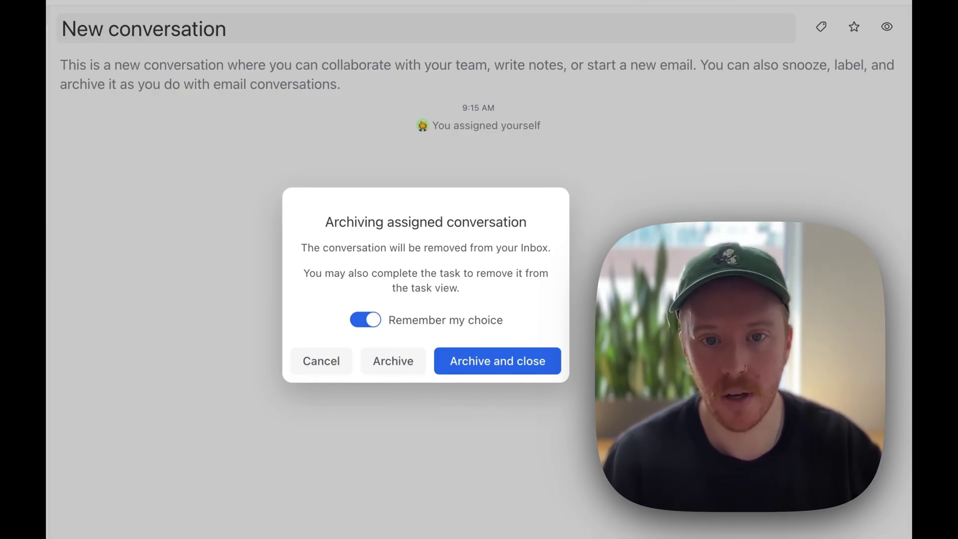
{"action": "left_click", "coordinate": [321, 360]}
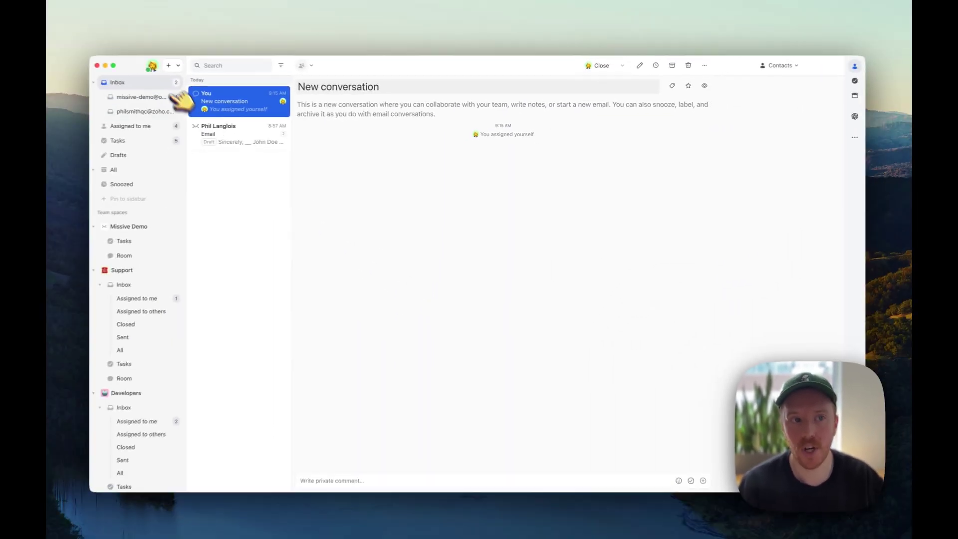
Step: Open the general preferences and review the prompt options for archiving assigned conversations from your Inbox, keeping Ask
{"action": "left_click", "coordinate": [152, 65]}
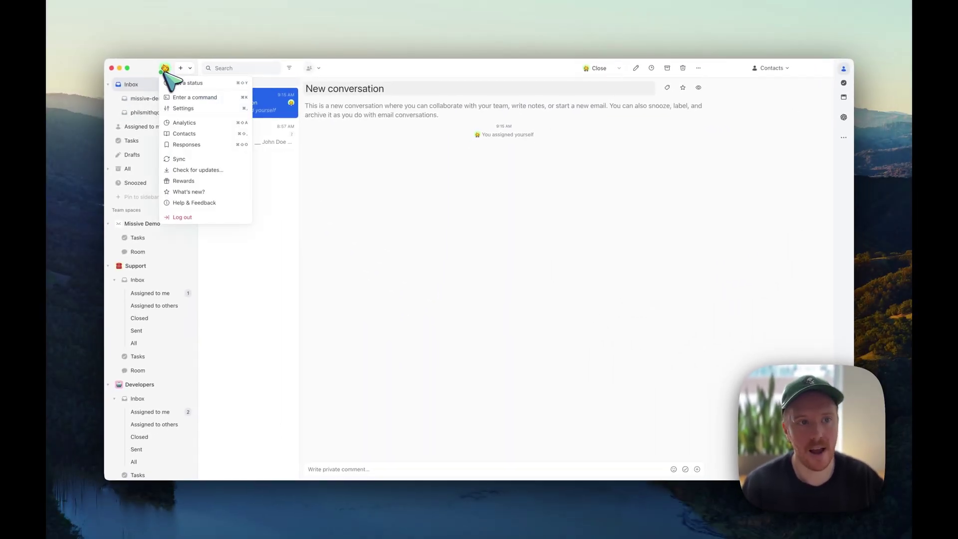
{"action": "left_click", "coordinate": [184, 108]}
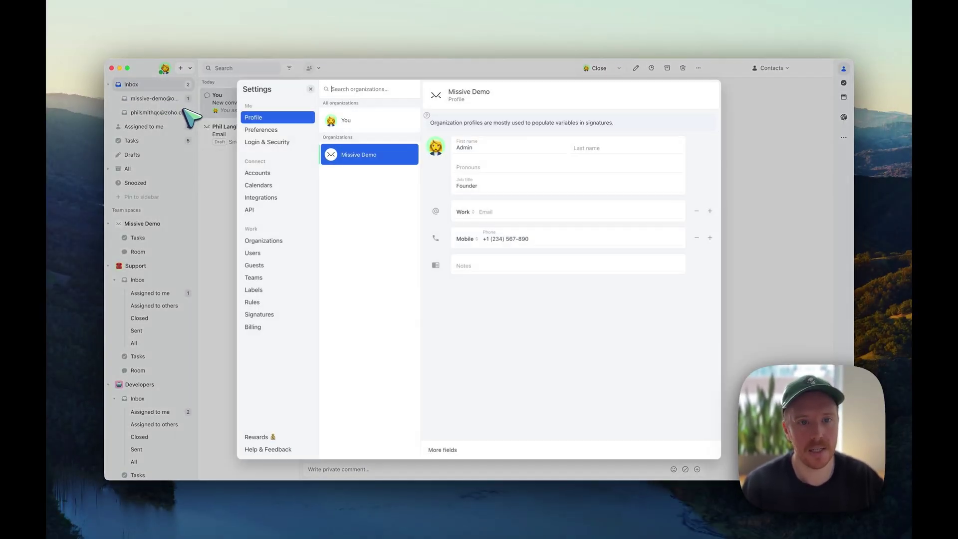
{"action": "left_click", "coordinate": [270, 131]}
{"action": "scroll", "coordinate": [537, 297], "scroll_direction": "down", "scroll_amount": 5}
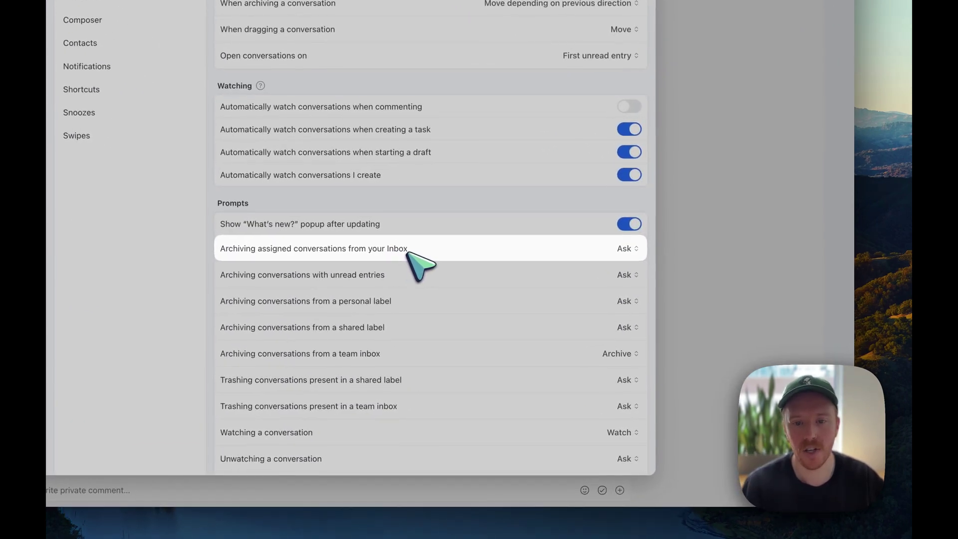
{"action": "left_click", "coordinate": [627, 248]}
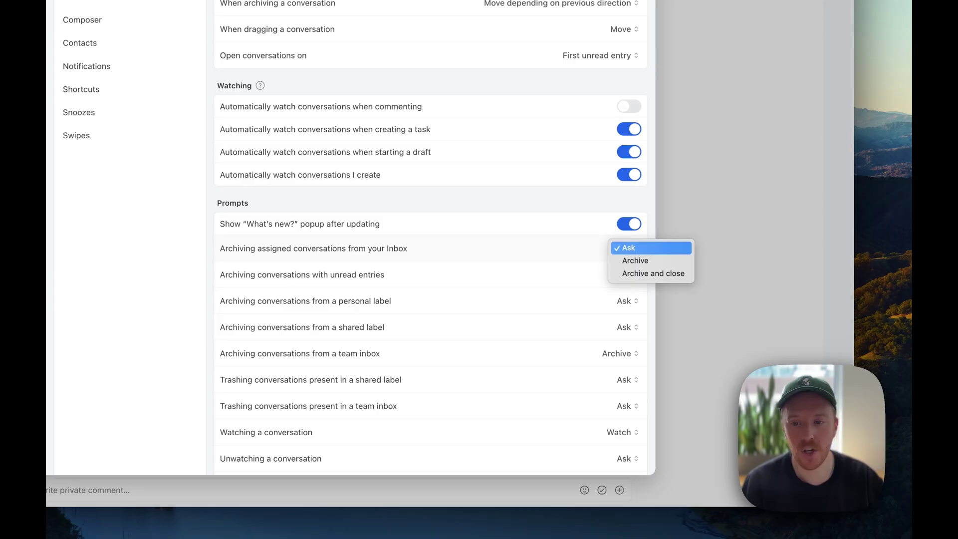
{"action": "left_click", "coordinate": [629, 249]}
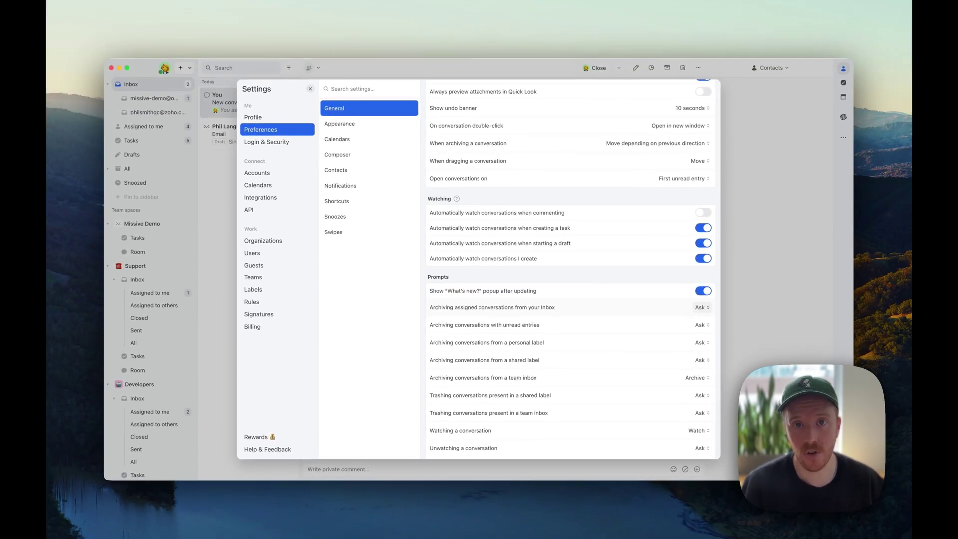
Step: Turn on Send & Archive by default in the Composer sending preferences
{"action": "left_click", "coordinate": [343, 155]}
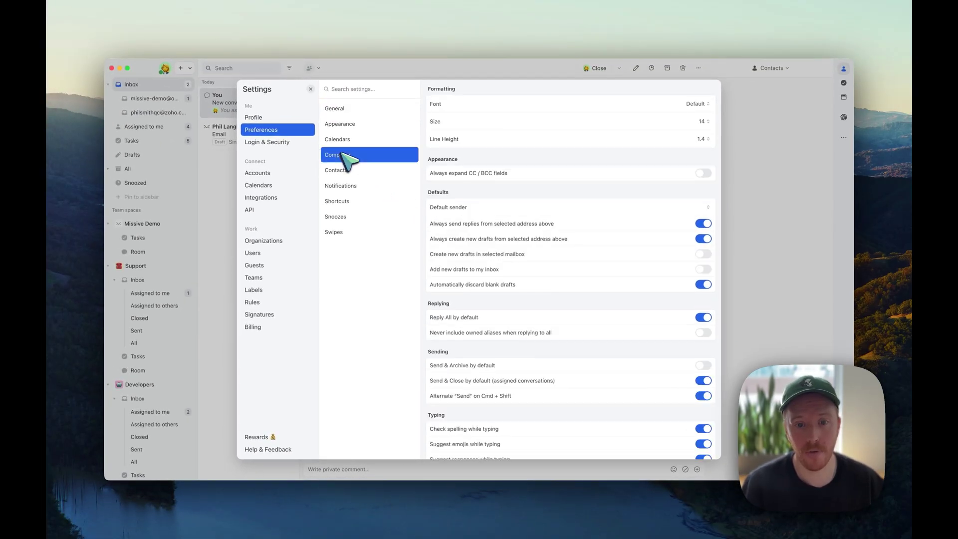
{"action": "scroll", "coordinate": [564, 319], "scroll_direction": "down", "scroll_amount": 3}
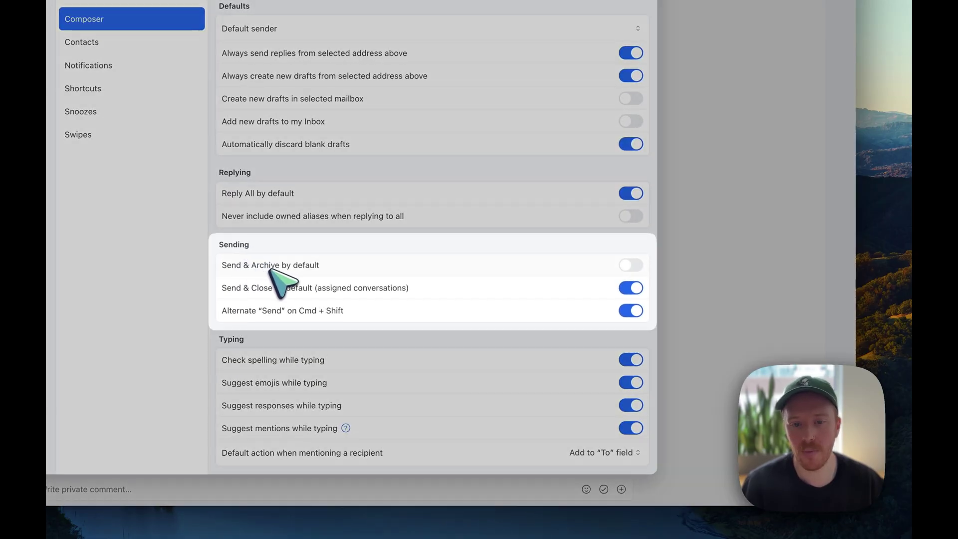
{"action": "left_click", "coordinate": [631, 265]}
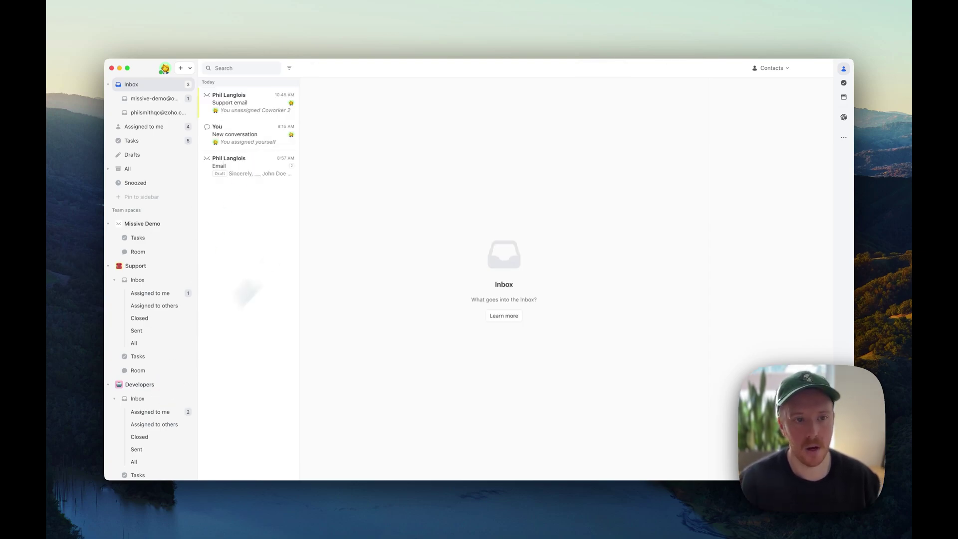
Step: Create a reply to "Support email" with only the default signature, and send it without closing the conversation
{"action": "left_click", "coordinate": [260, 114]}
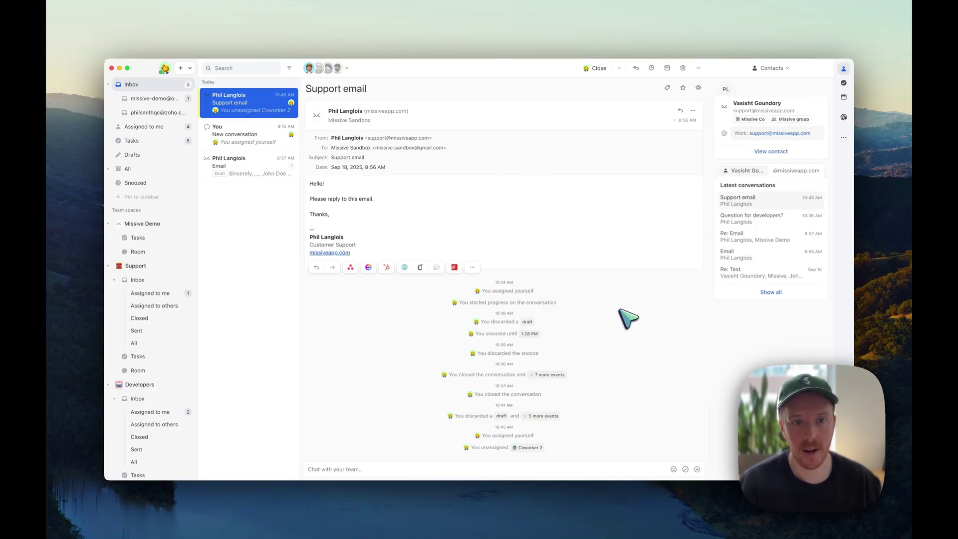
{"action": "key", "text": "super+r"}
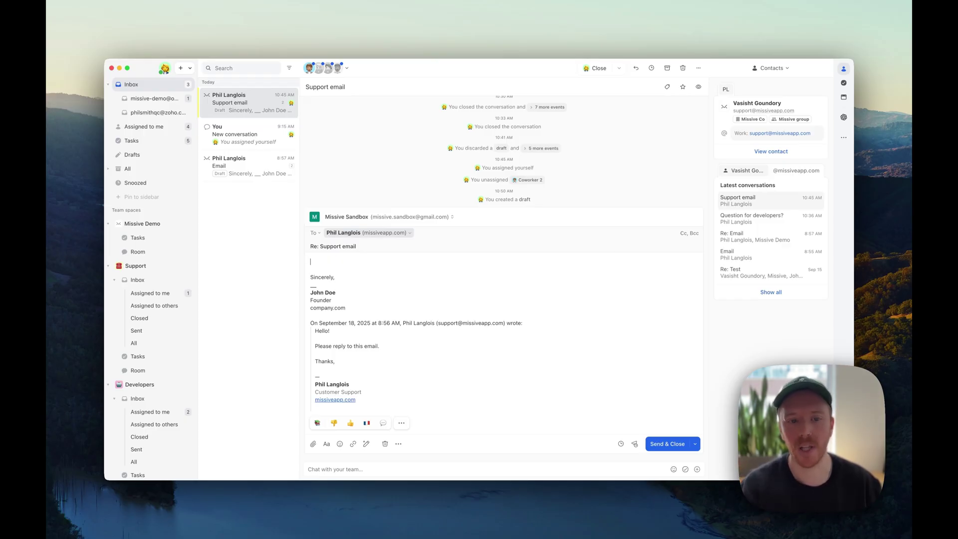
{"action": "key", "text": "alt"}
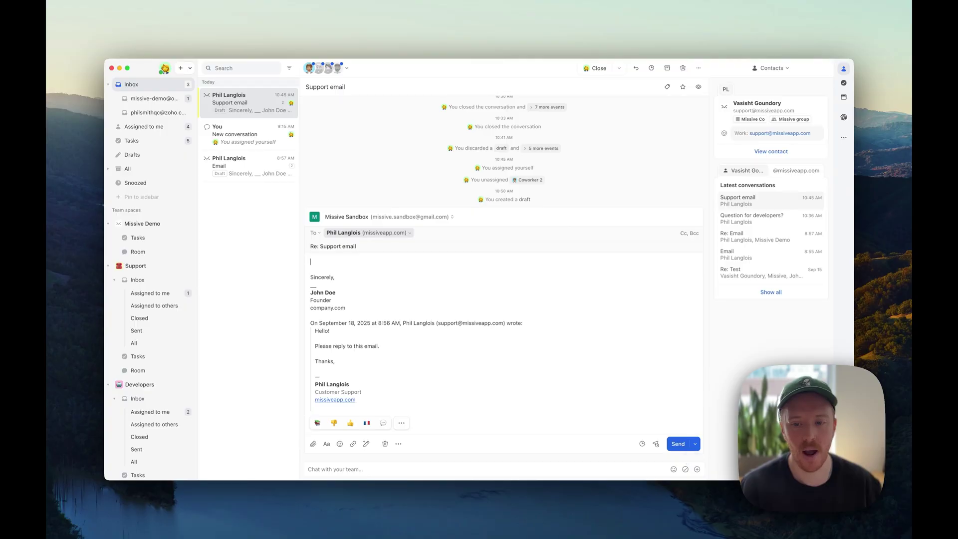
{"action": "left_click", "coordinate": [695, 443]}
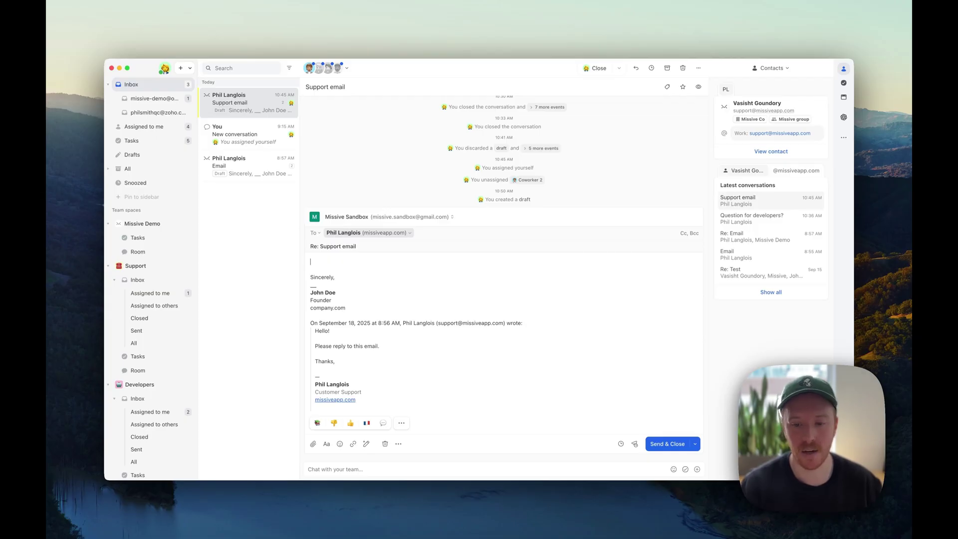
{"action": "key", "text": "alt"}
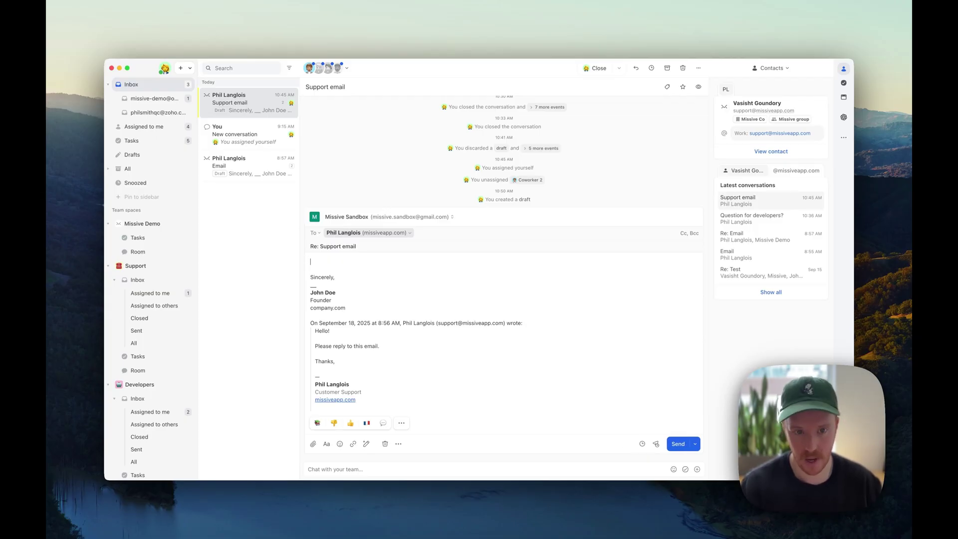
{"action": "key", "text": "super+shift+Return"}
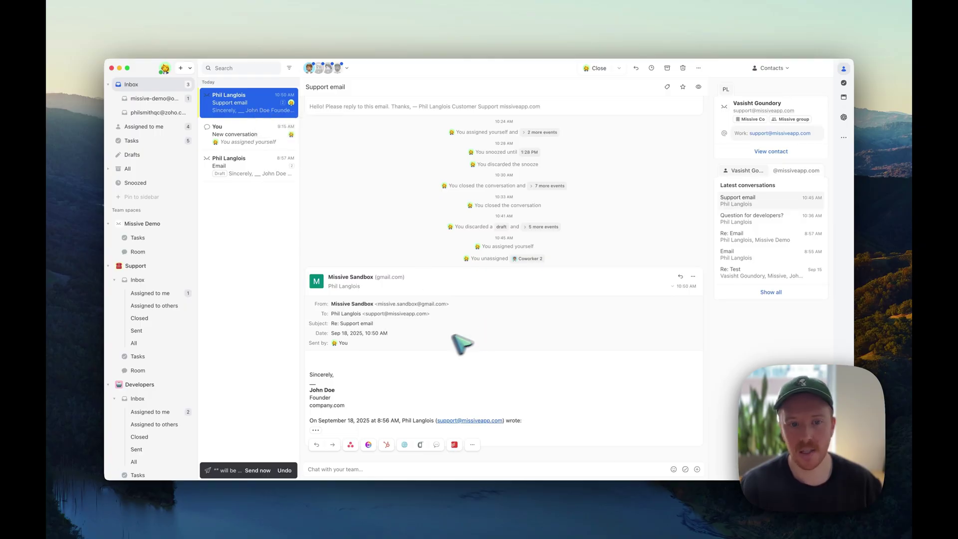
Step: Move the "Support email" conversation to the Developers team inbox and unassign yourself
{"action": "left_click", "coordinate": [619, 69]}
{"action": "left_click", "coordinate": [608, 102]}
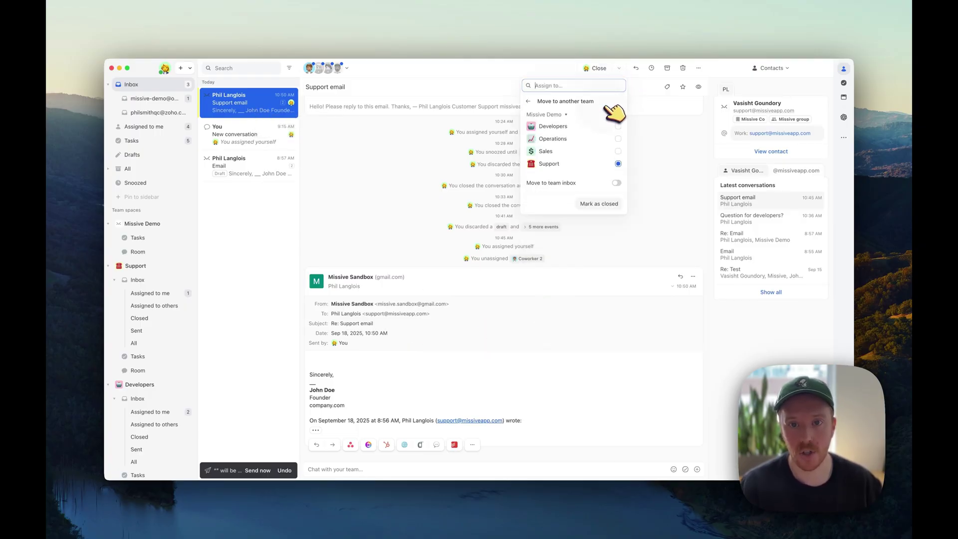
{"action": "left_click", "coordinate": [617, 126]}
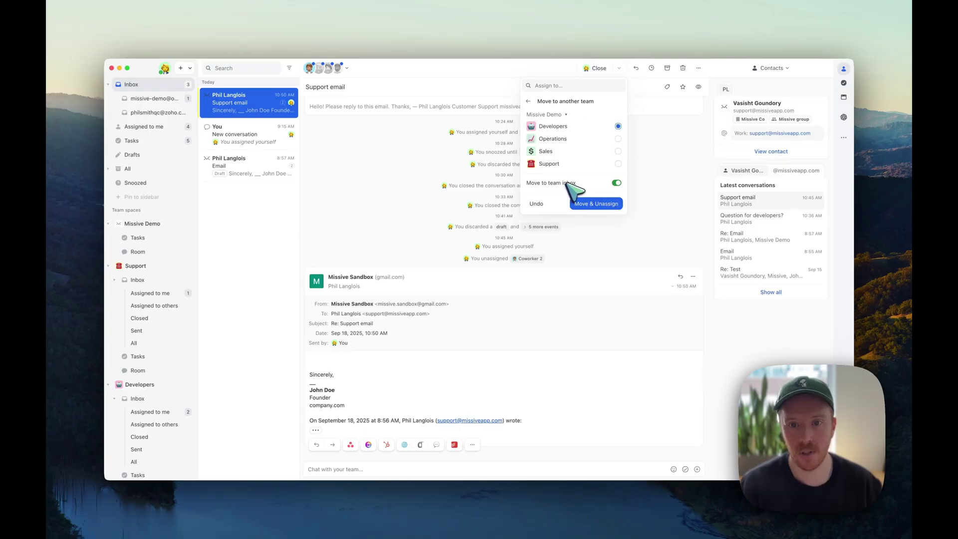
{"action": "left_click", "coordinate": [617, 183]}
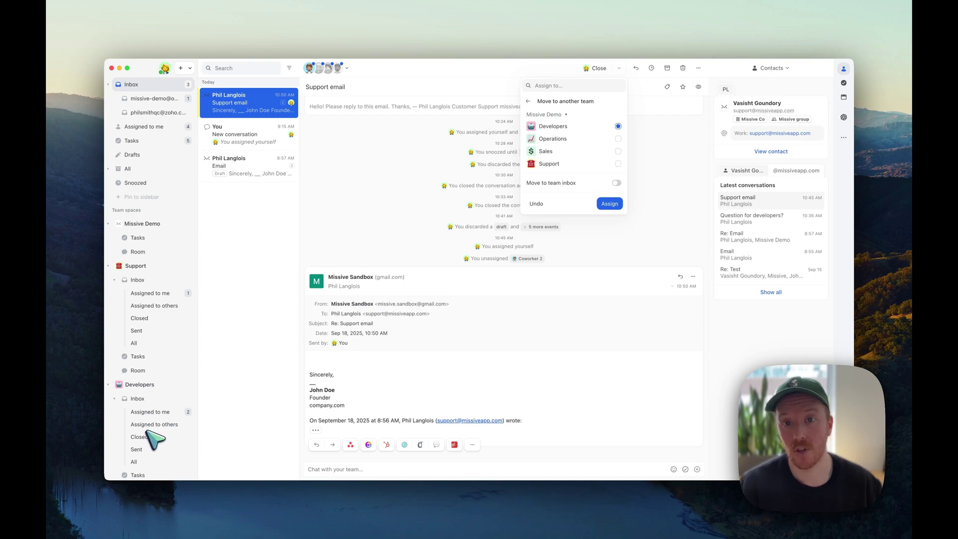
{"action": "left_click", "coordinate": [616, 183]}
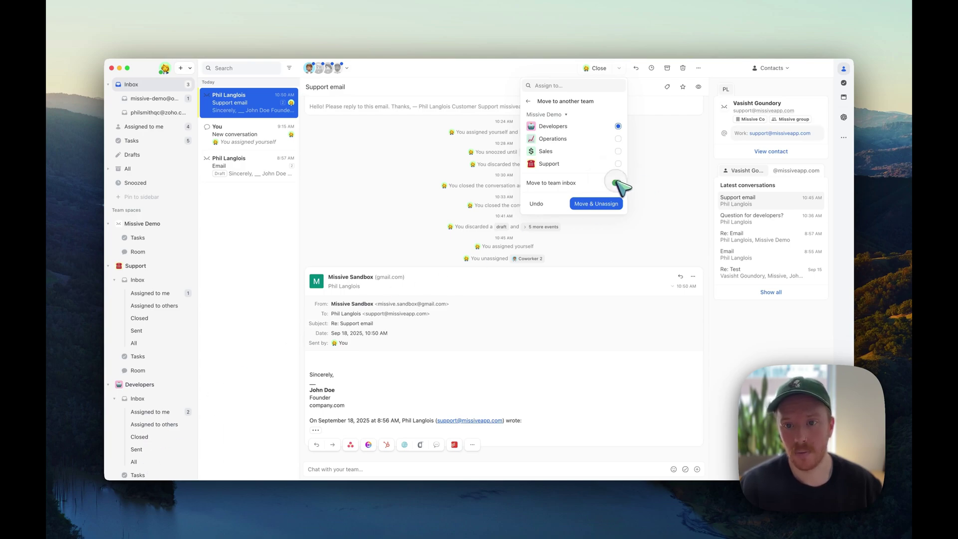
{"action": "left_click", "coordinate": [614, 200]}
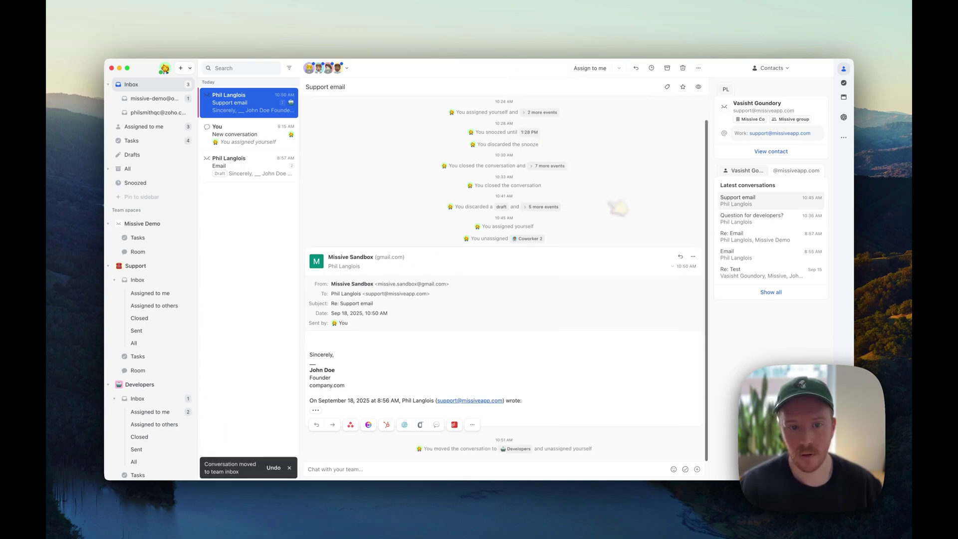